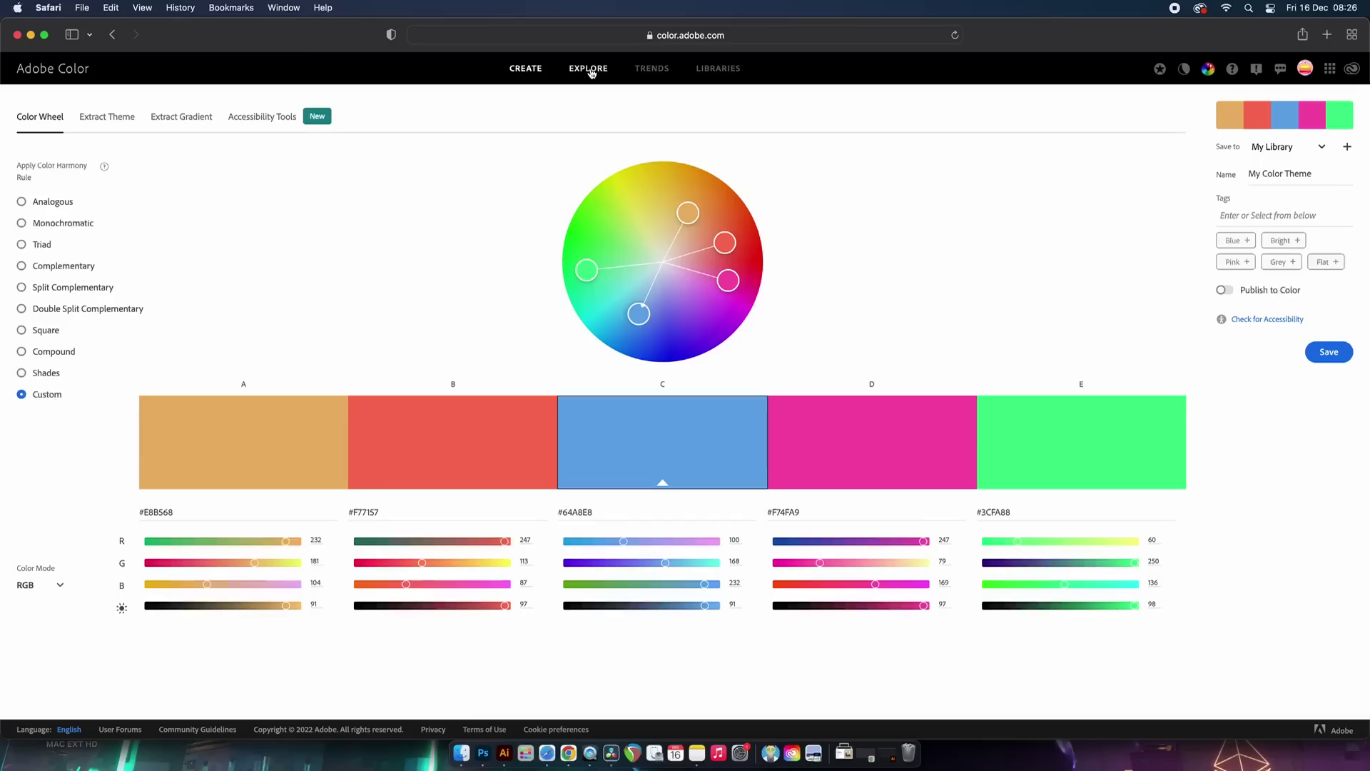
# - Search community themes for 'modern' and view the Modern 2 palette's details
pyautogui.click(589, 69)
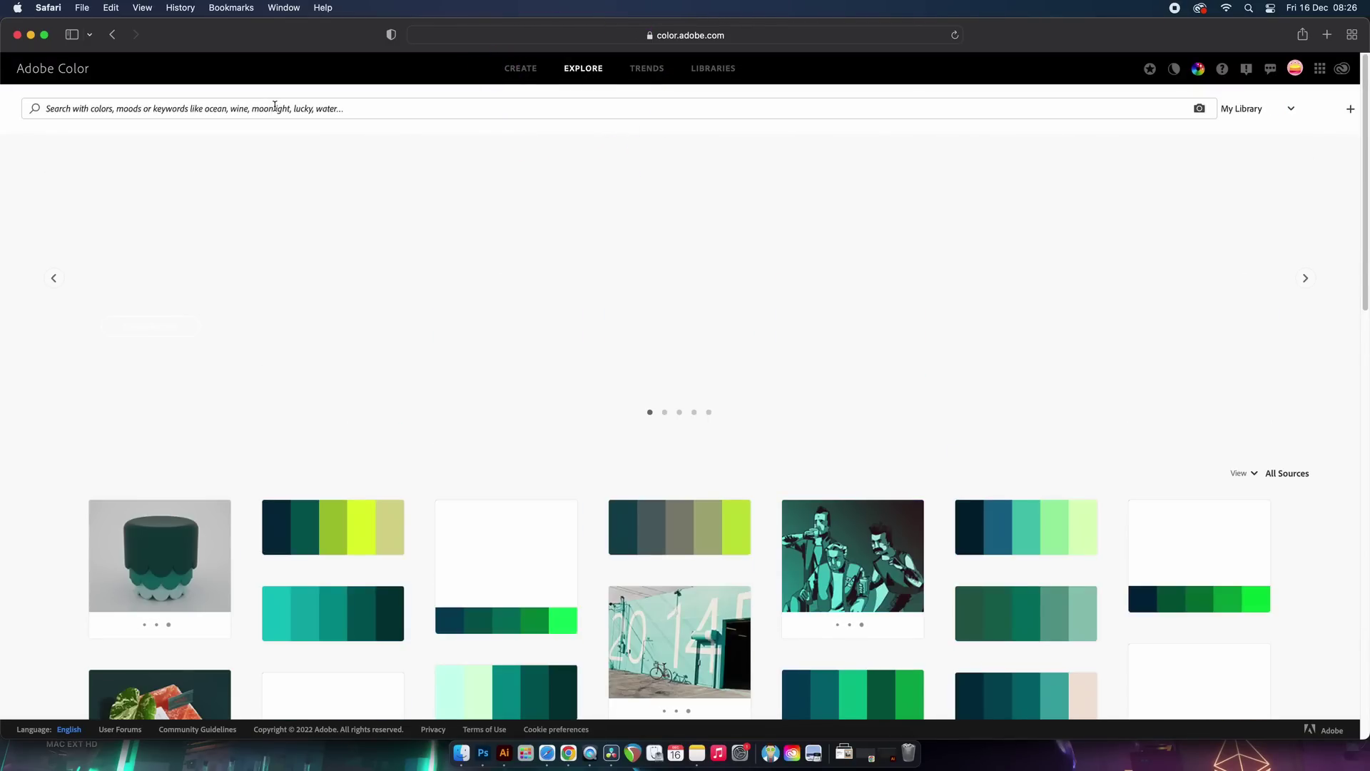
pyautogui.click(279, 108)
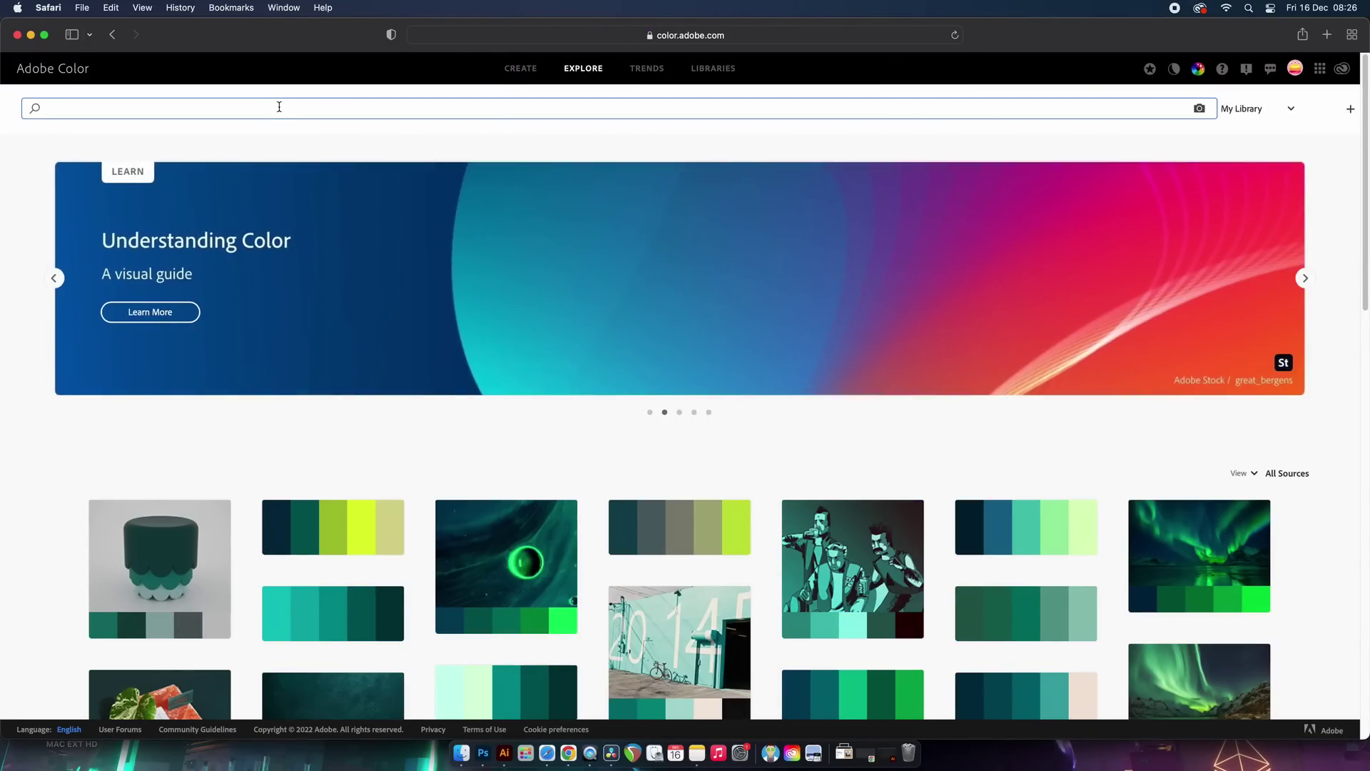
pyautogui.write('modern')
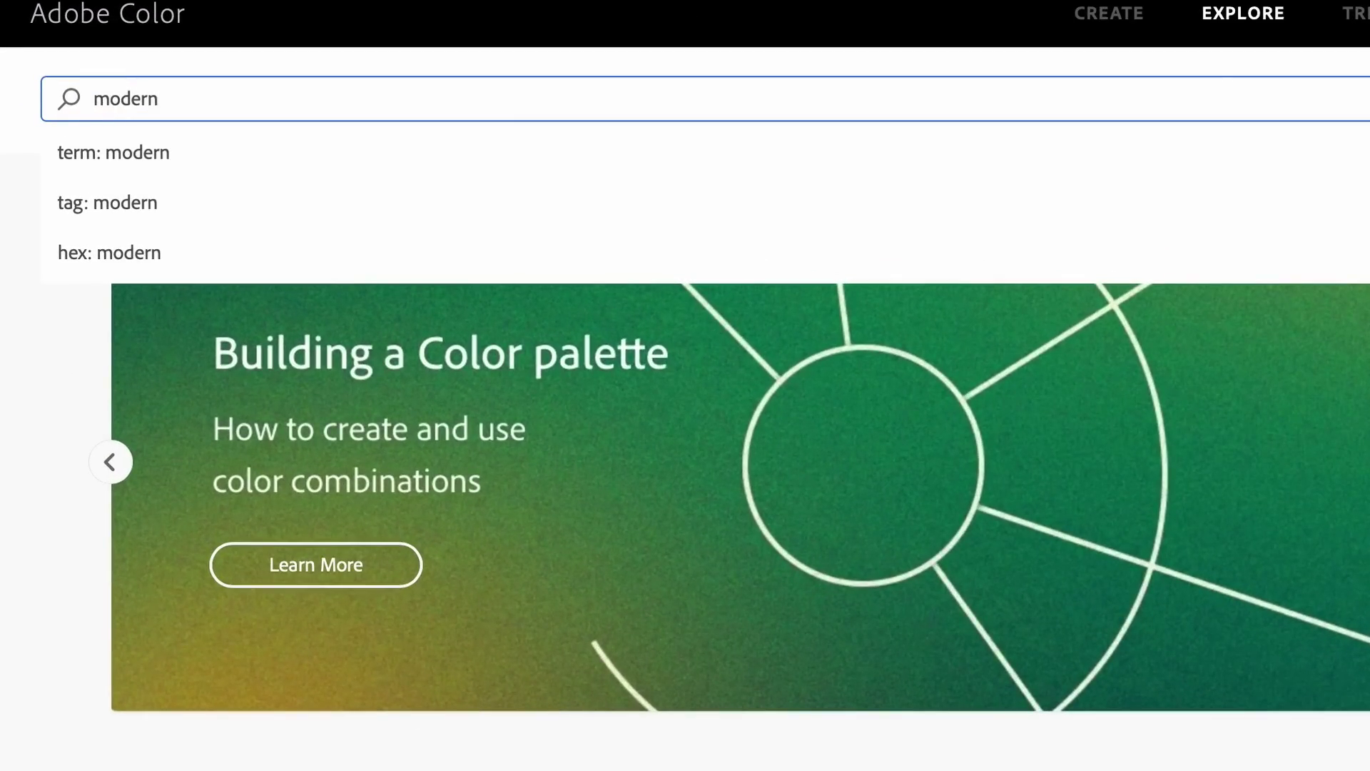
pyautogui.press('Return')
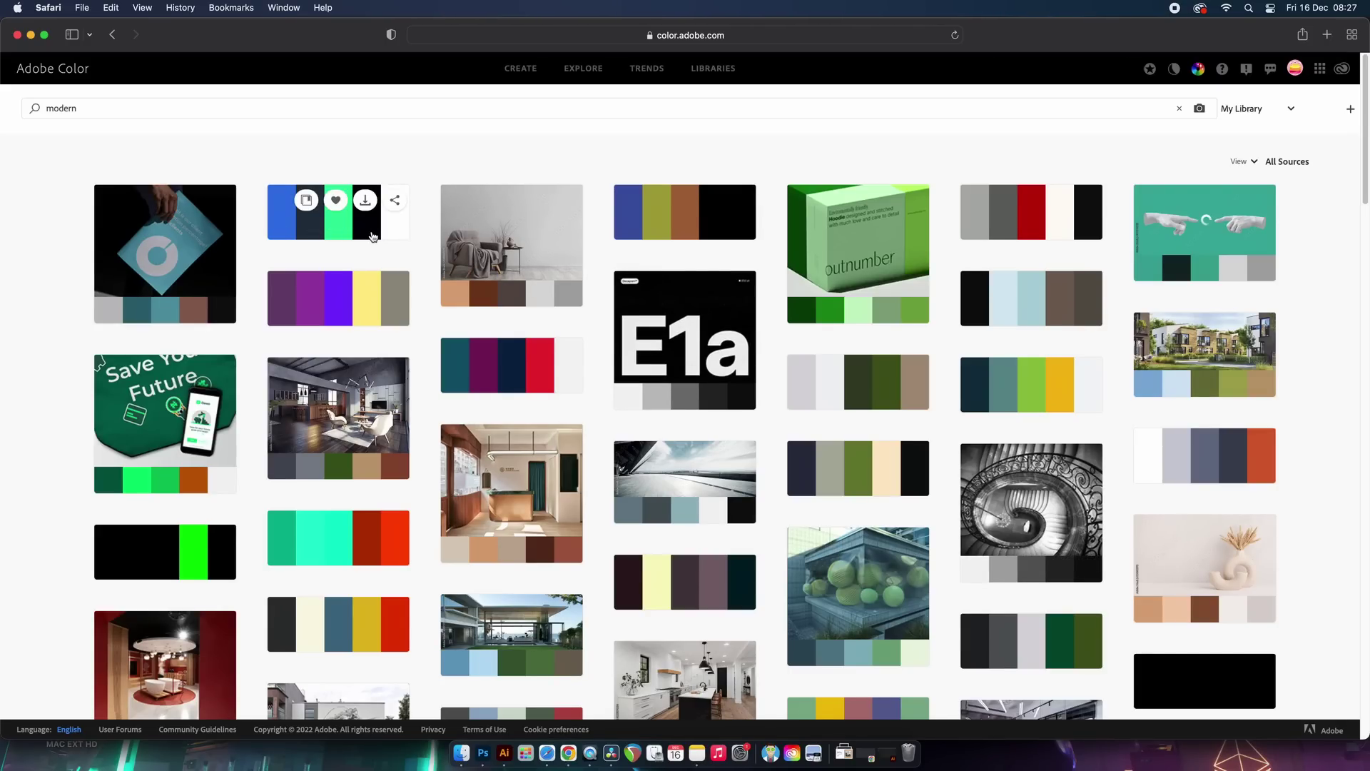
pyautogui.click(372, 237)
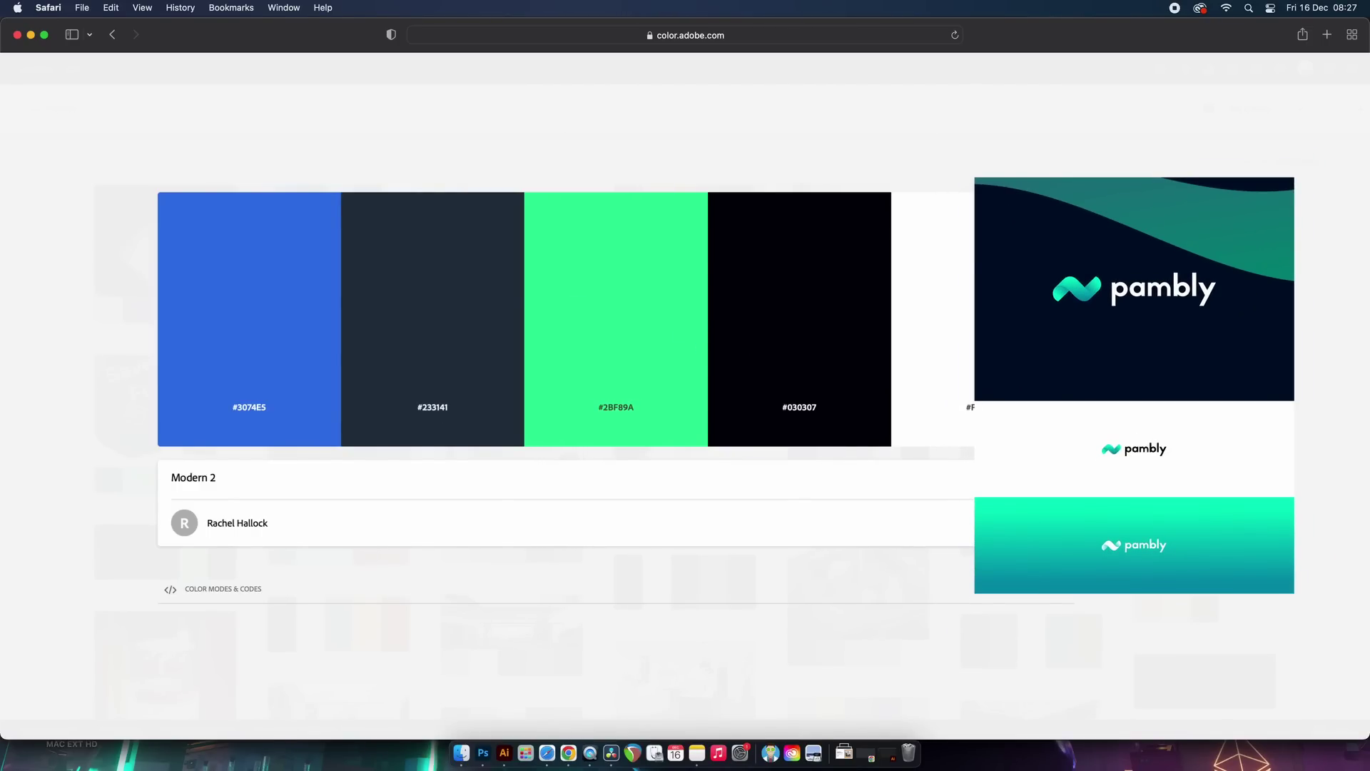
pyautogui.press('Escape')
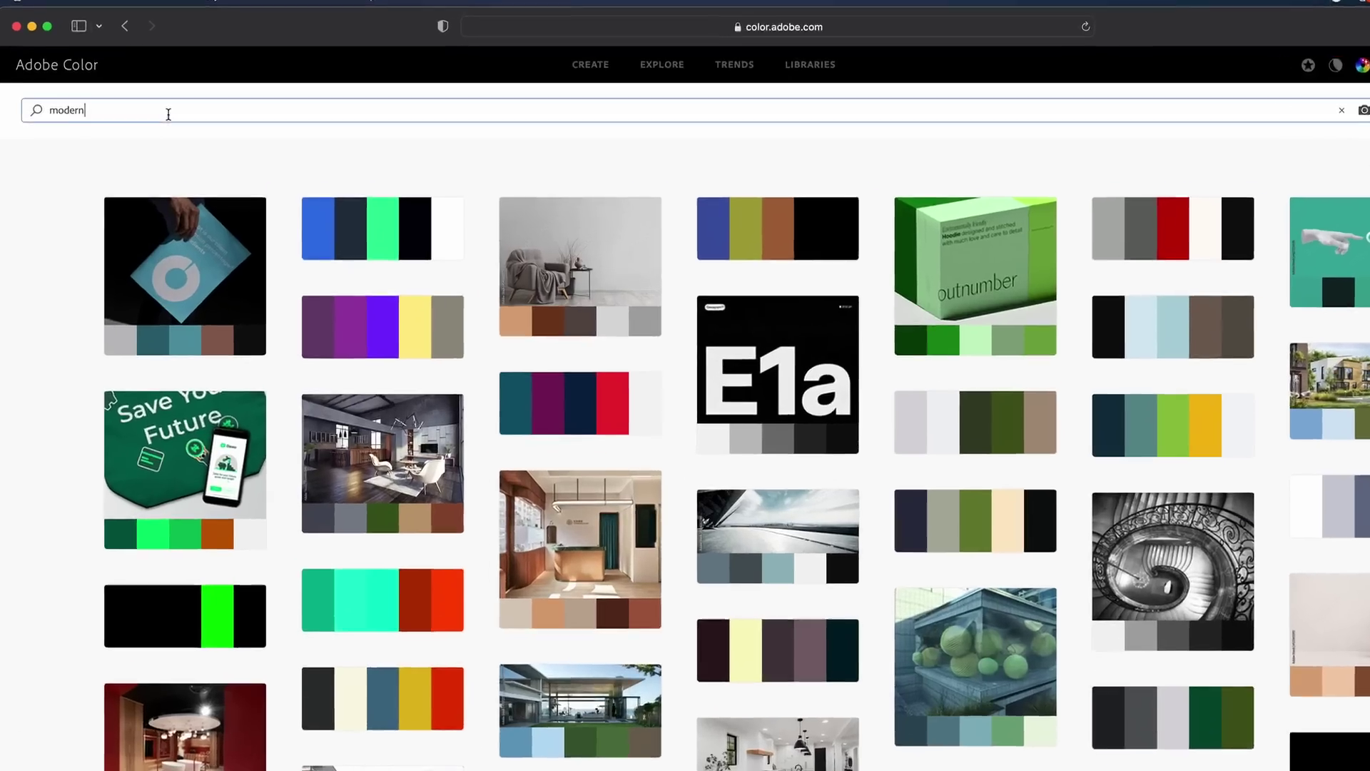
# - Replace the search term with 'anger' and run the new theme search
pyautogui.tripleClick(168, 114)
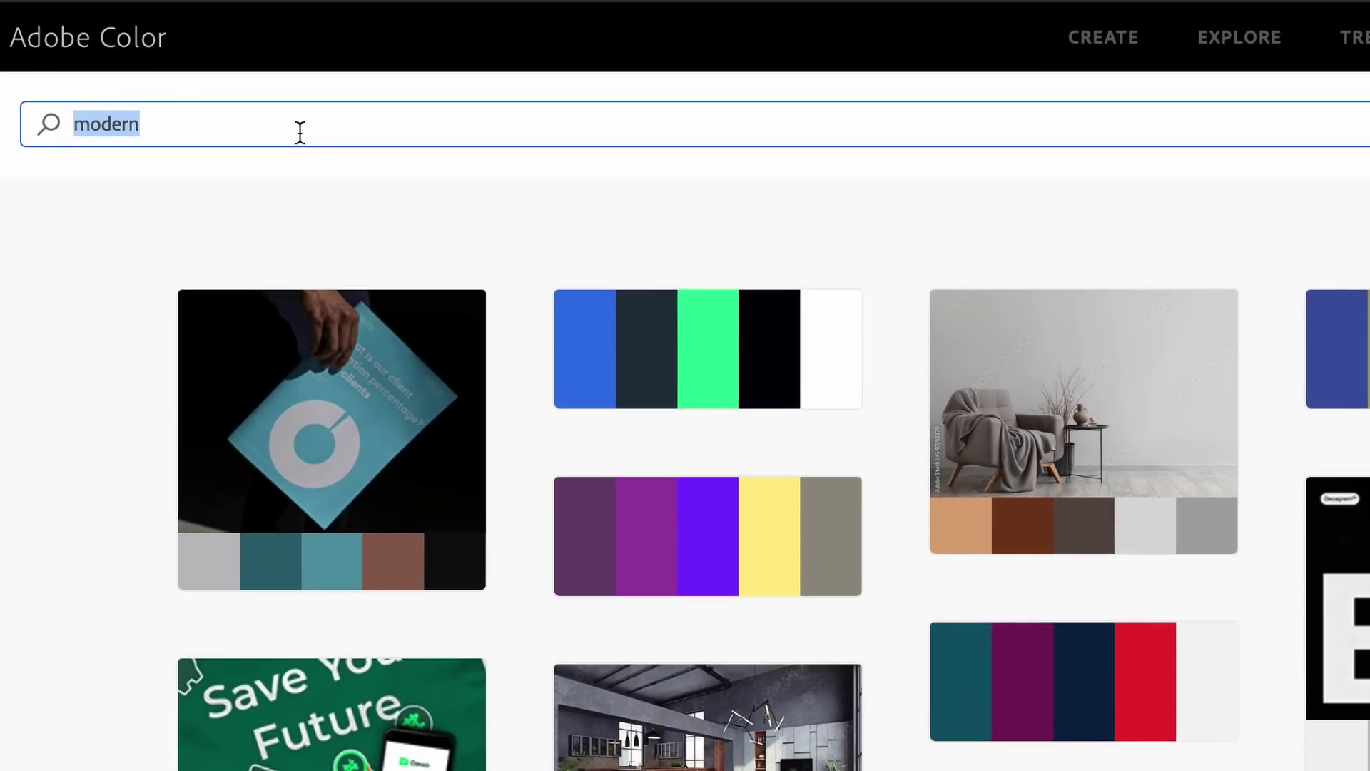
pyautogui.write('ang')
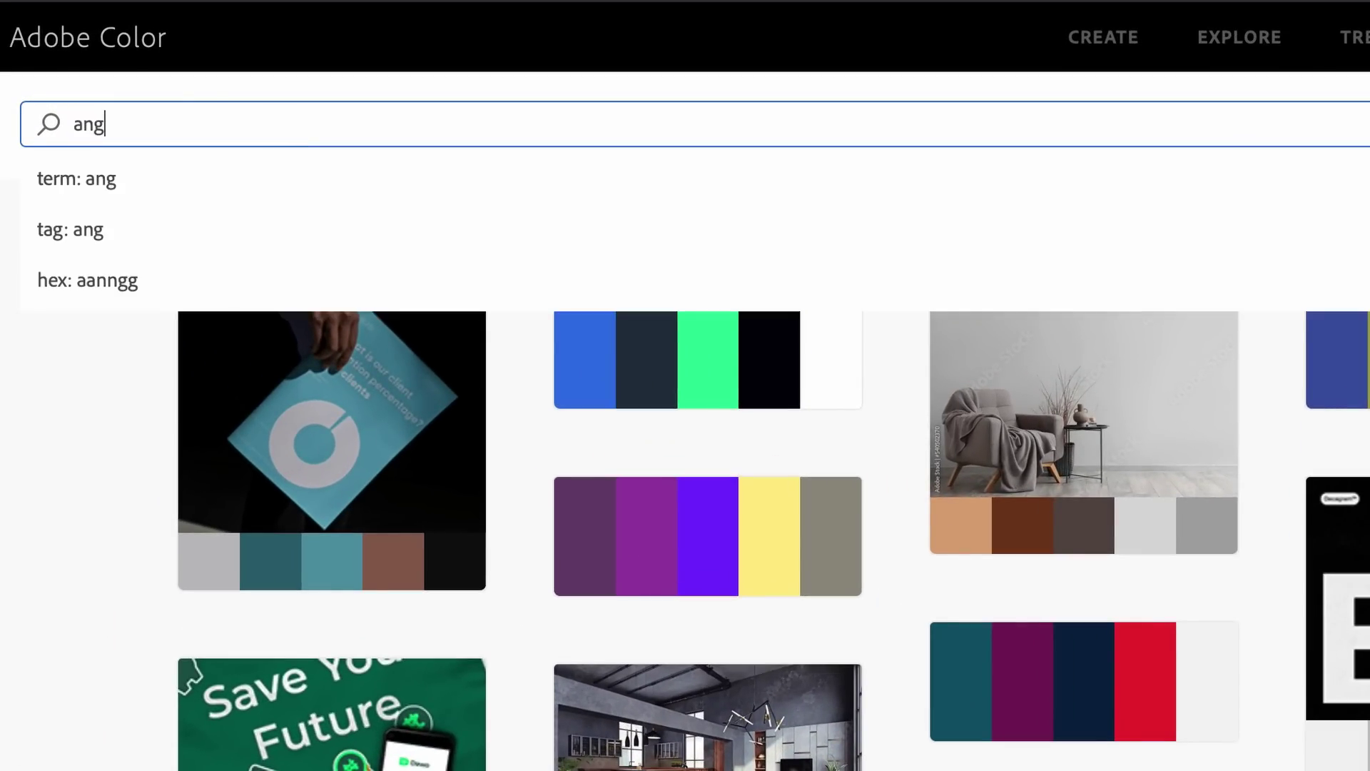
pyautogui.press('Return')
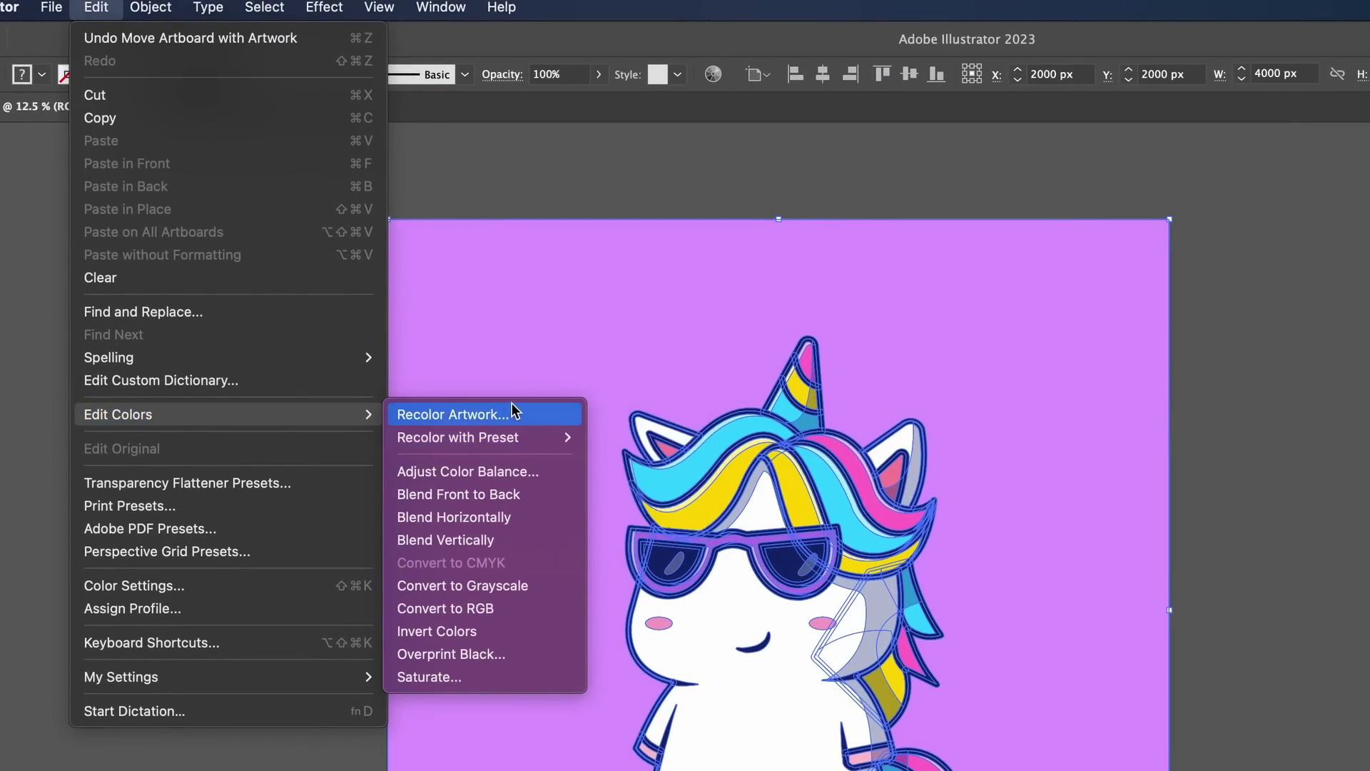
# - Recolour the unicorn by shifting the harmony to green, then unlinking colours to boost the green background
pyautogui.click(510, 406)
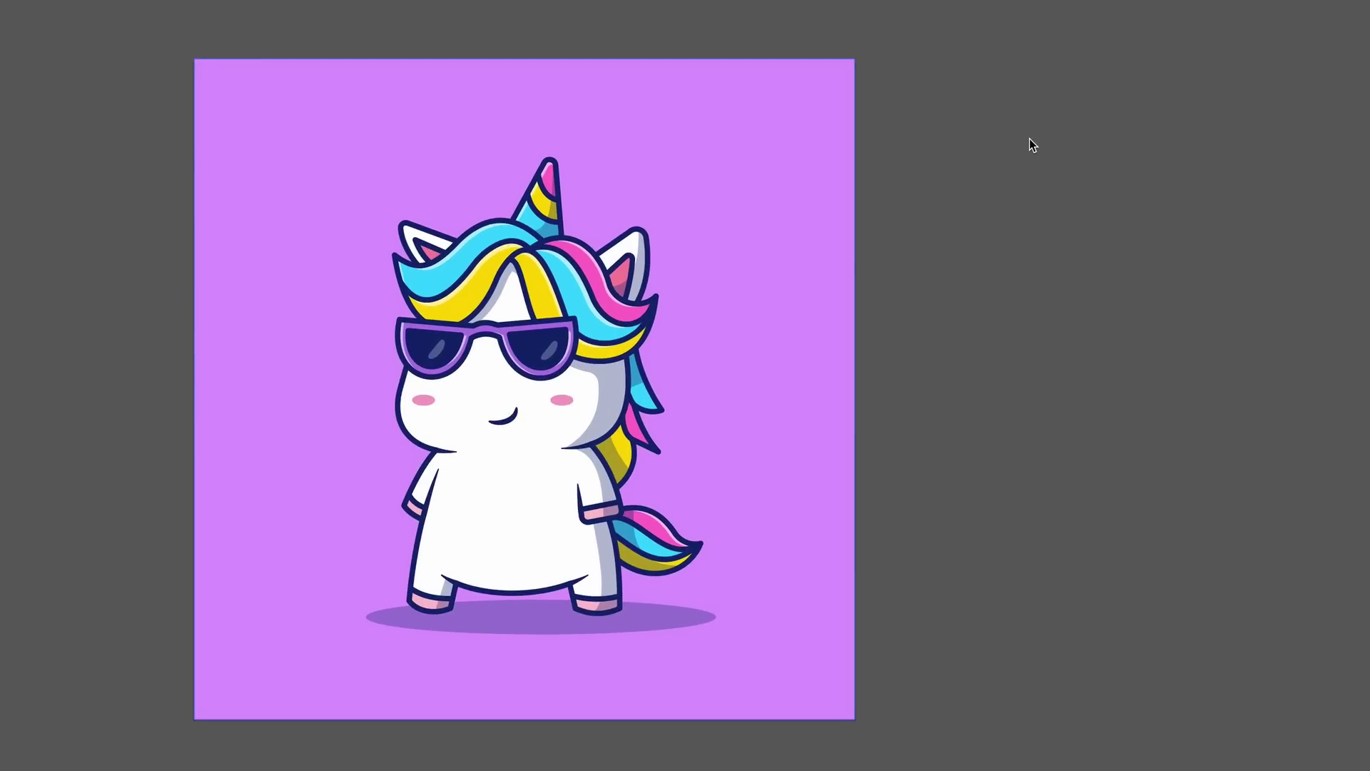
pyautogui.moveTo(632, 141); pyautogui.dragTo(1082, 99)
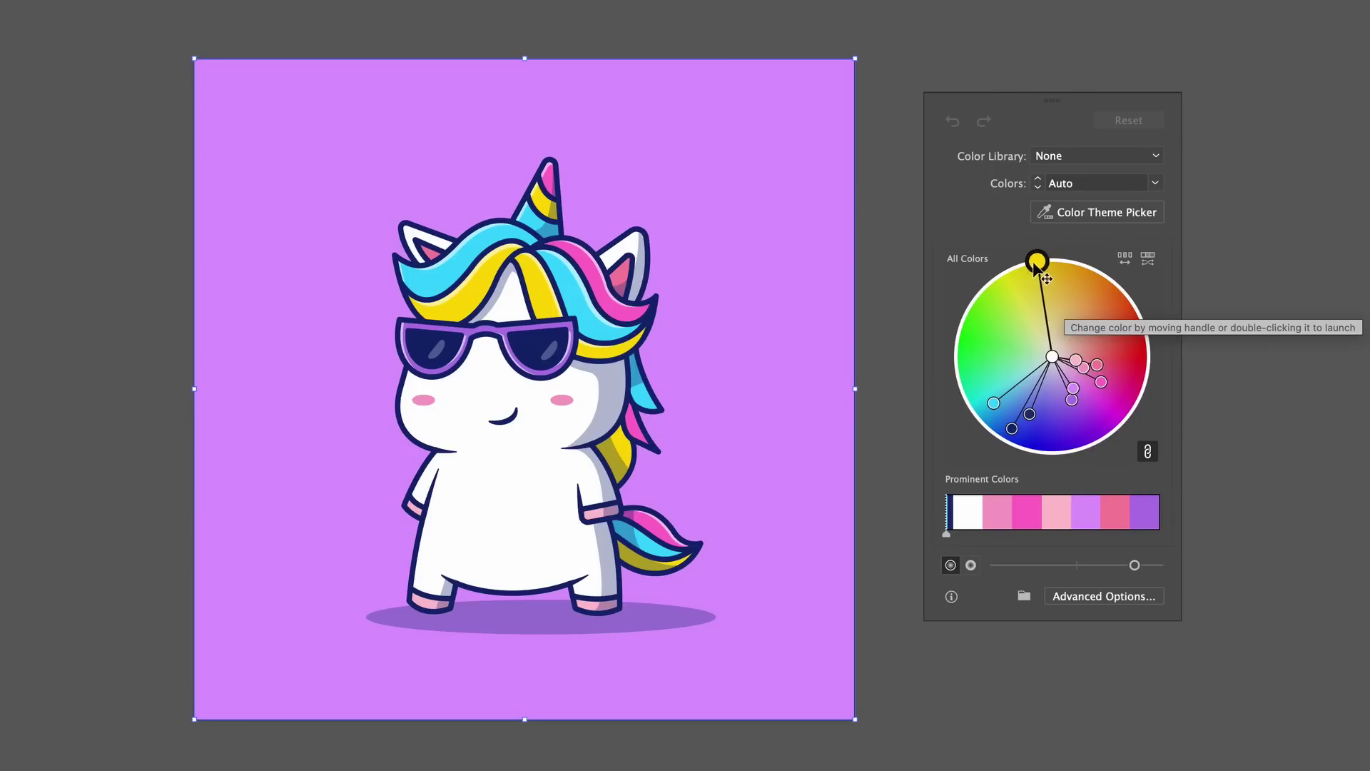
pyautogui.moveTo(1037, 264); pyautogui.dragTo(1142, 423)
pyautogui.click(1148, 451)
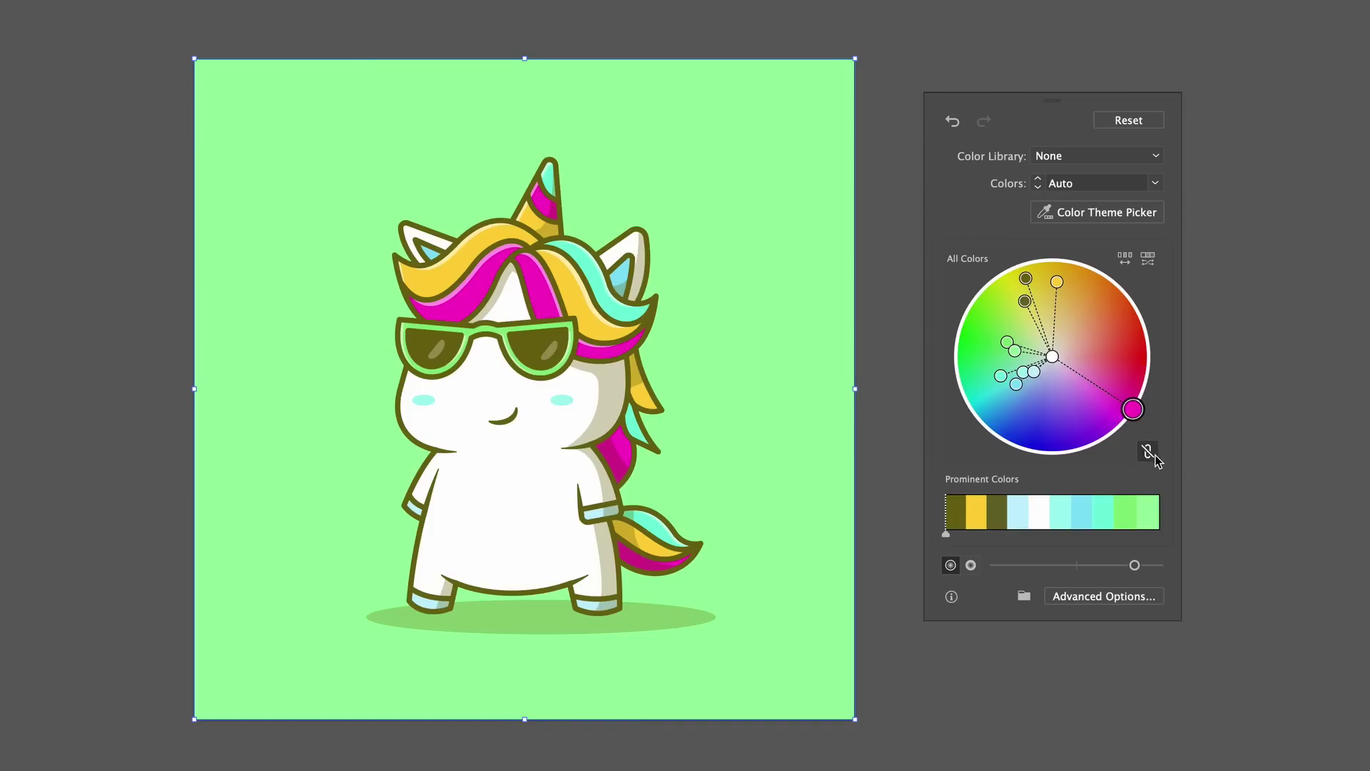
pyautogui.moveTo(1007, 342)
pyautogui.mouseDown()
pyautogui.moveTo(981, 330)
pyautogui.moveTo(963, 347)
pyautogui.moveTo(992, 355)
pyautogui.mouseUp()
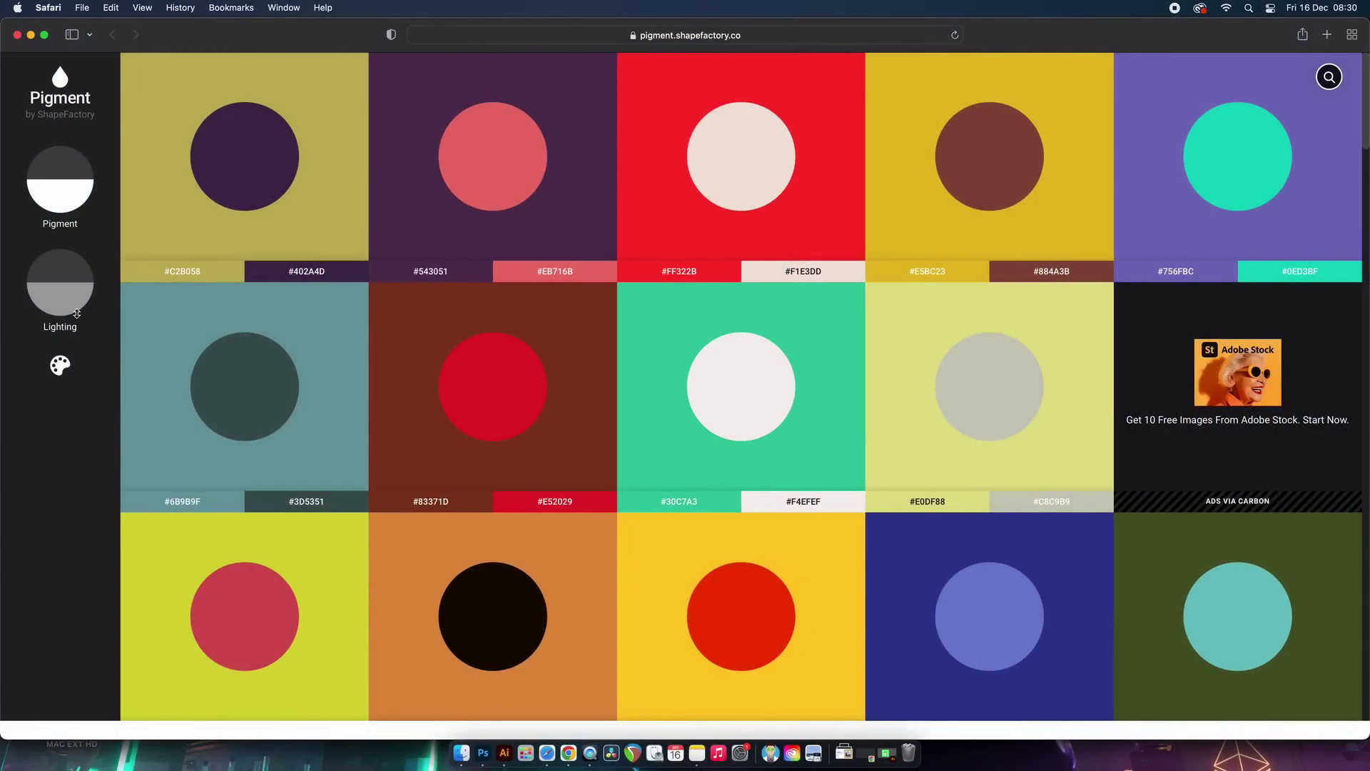
# - Adjust the Lighting and Pigment dials to relight and saturate every palette
pyautogui.moveTo(66, 299); pyautogui.dragTo(69, 266)
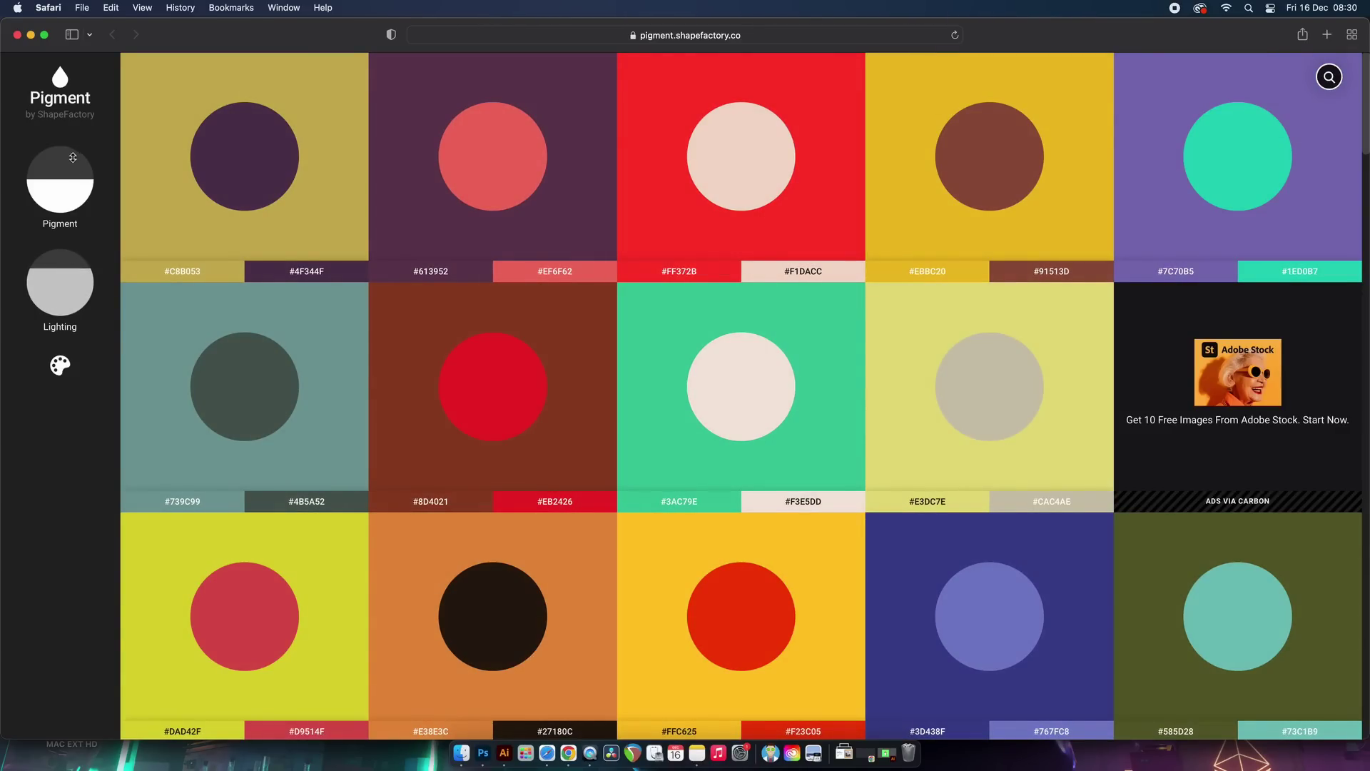
pyautogui.moveTo(65, 178); pyautogui.dragTo(67, 165)
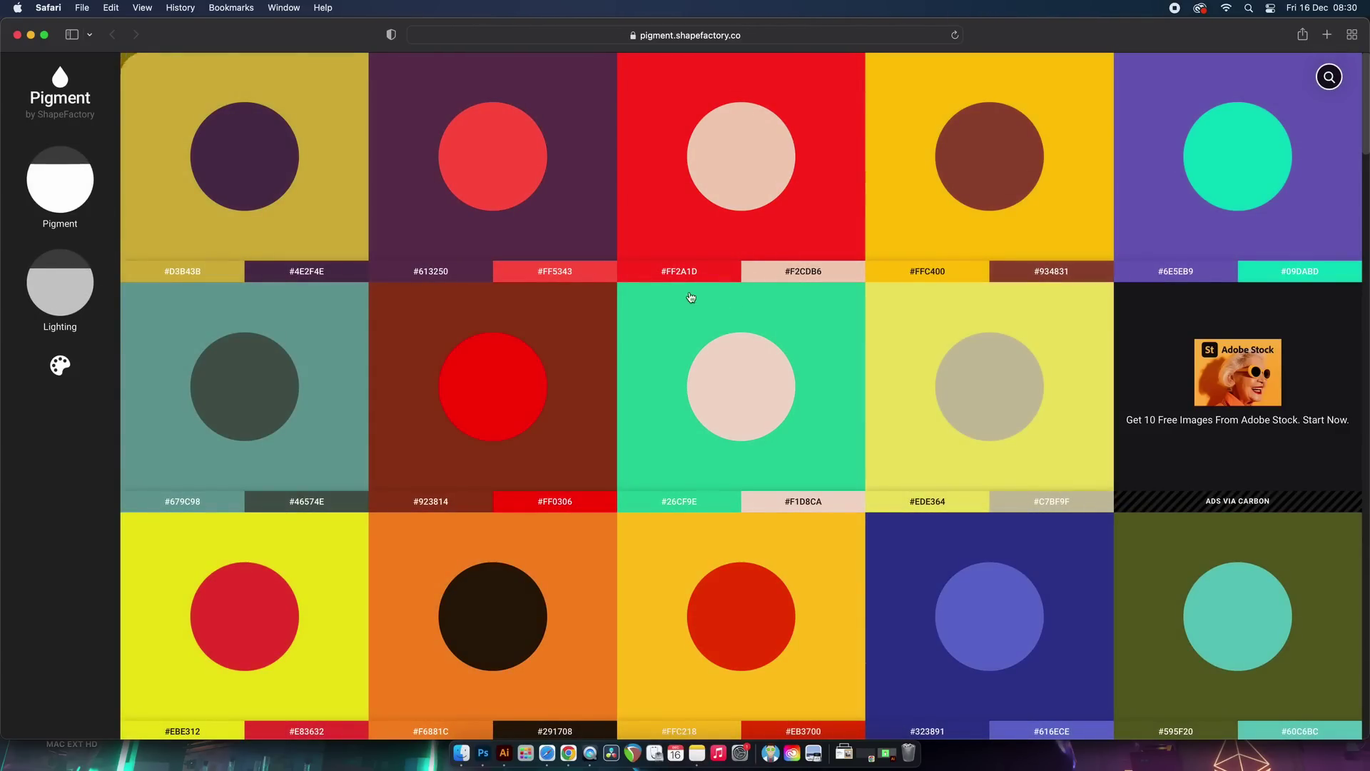
pyautogui.scroll(-5, 692, 434)
pyautogui.scroll(-3, 692, 436)
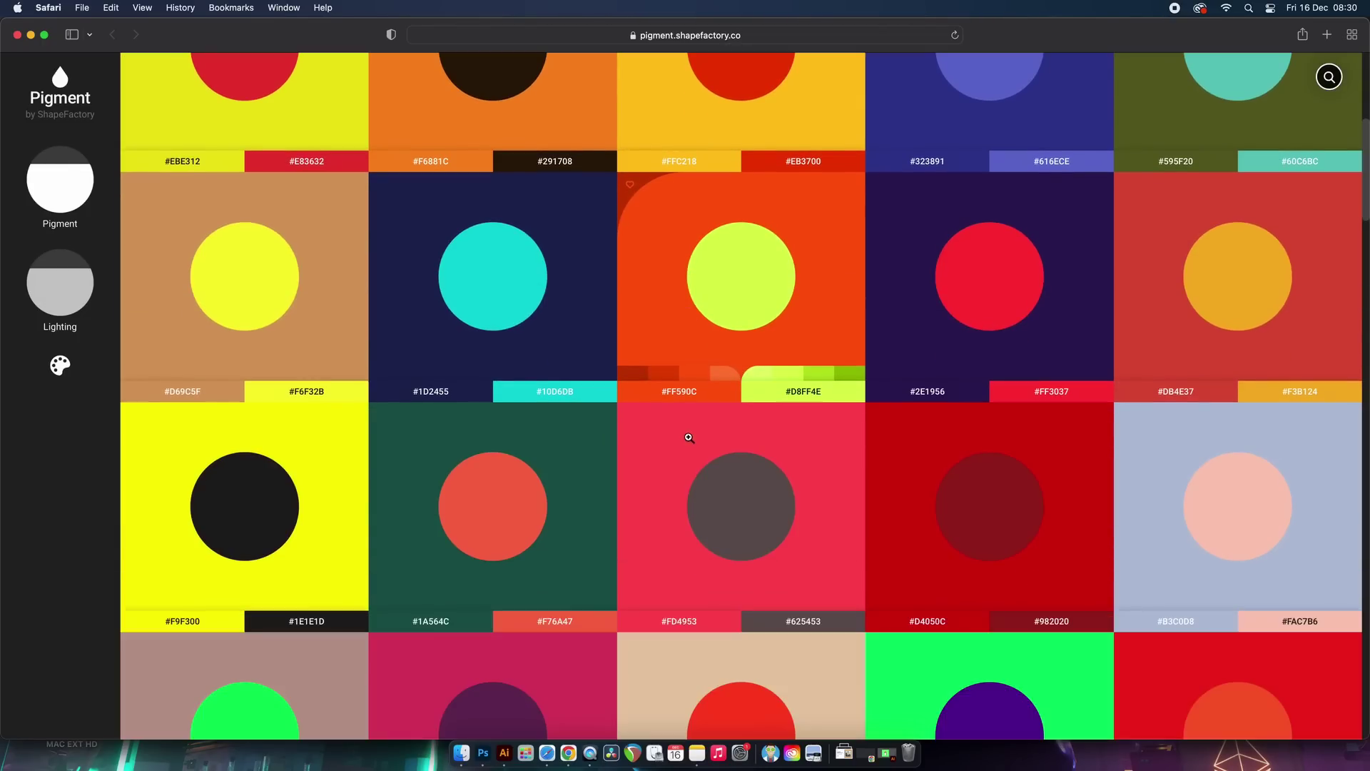
# - Open the #2E1956 / #FF3037 pair and lighten Valhalla to Light Shade 03 (#514C9F)
pyautogui.click(936, 345)
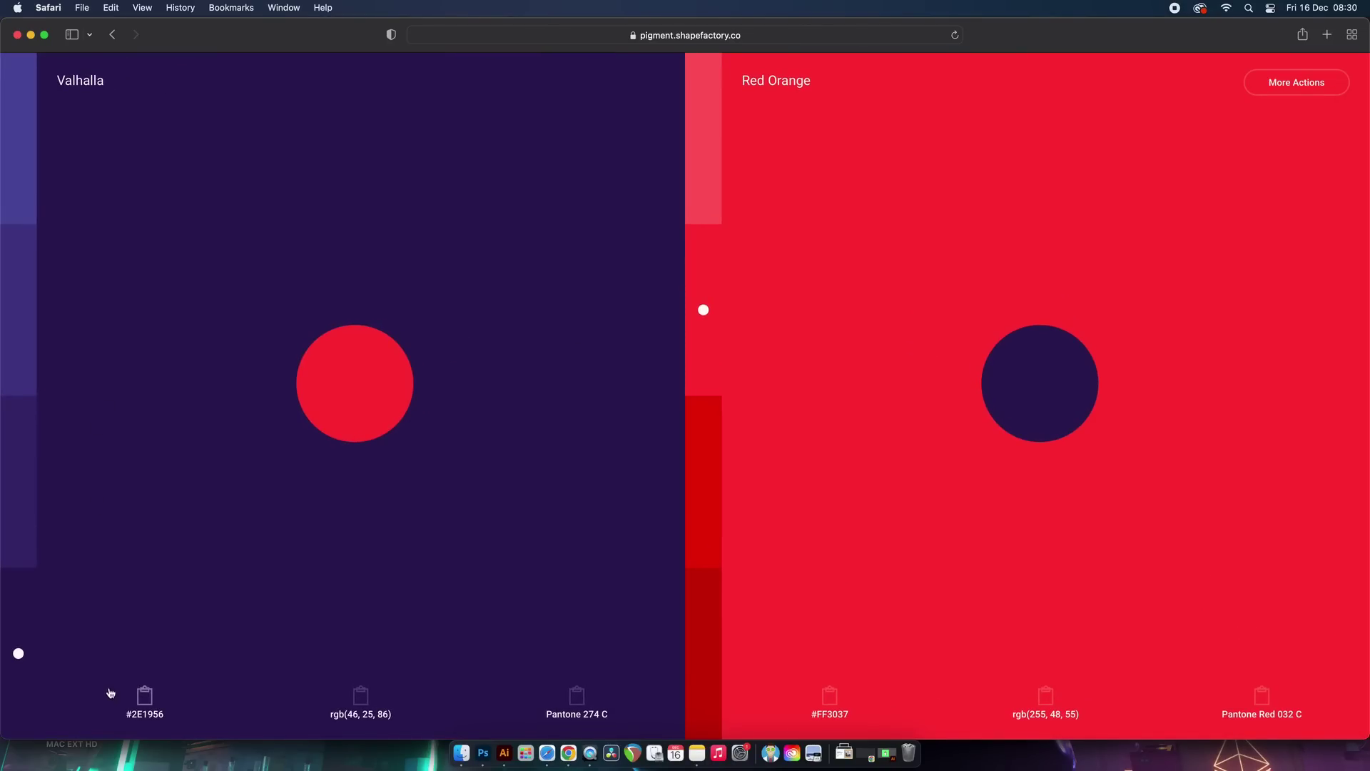
pyautogui.moveTo(142, 714)
pyautogui.click(24, 365)
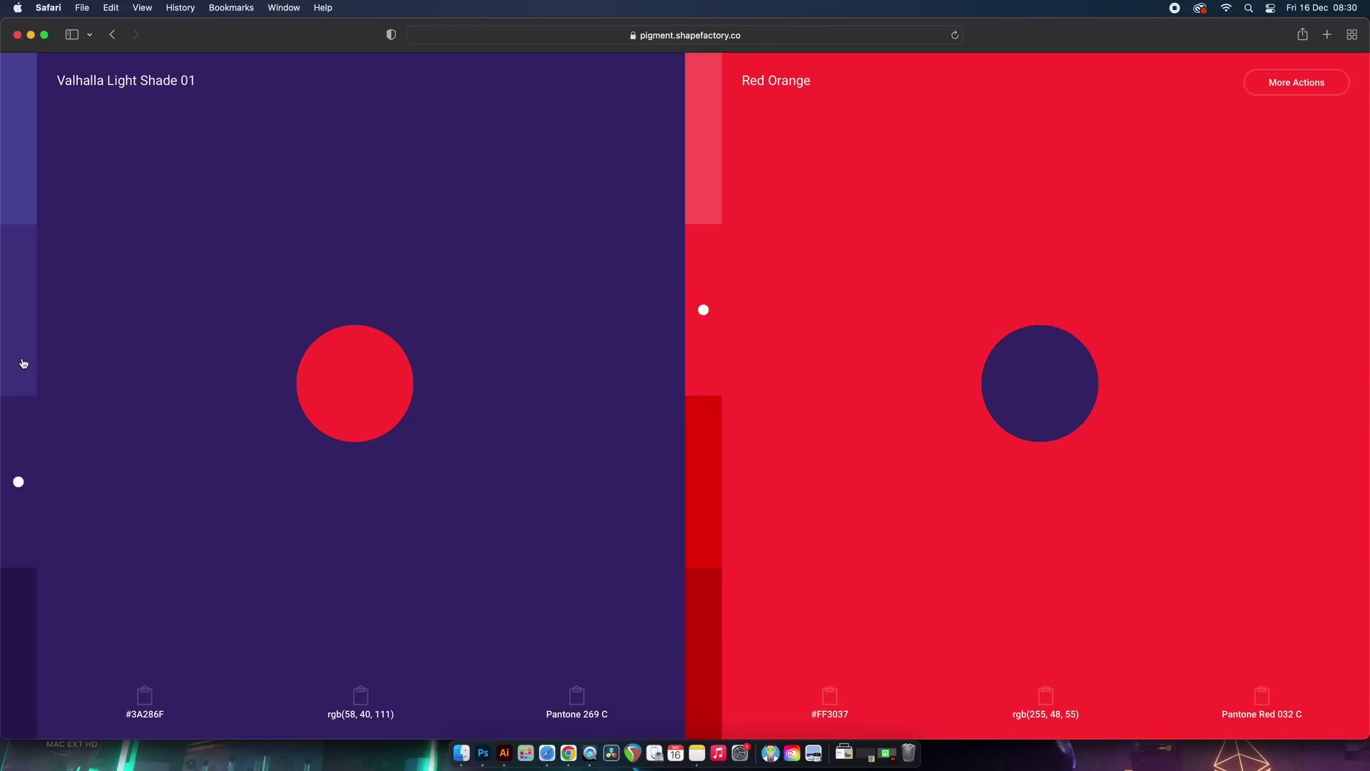
pyautogui.click(24, 363)
pyautogui.click(22, 196)
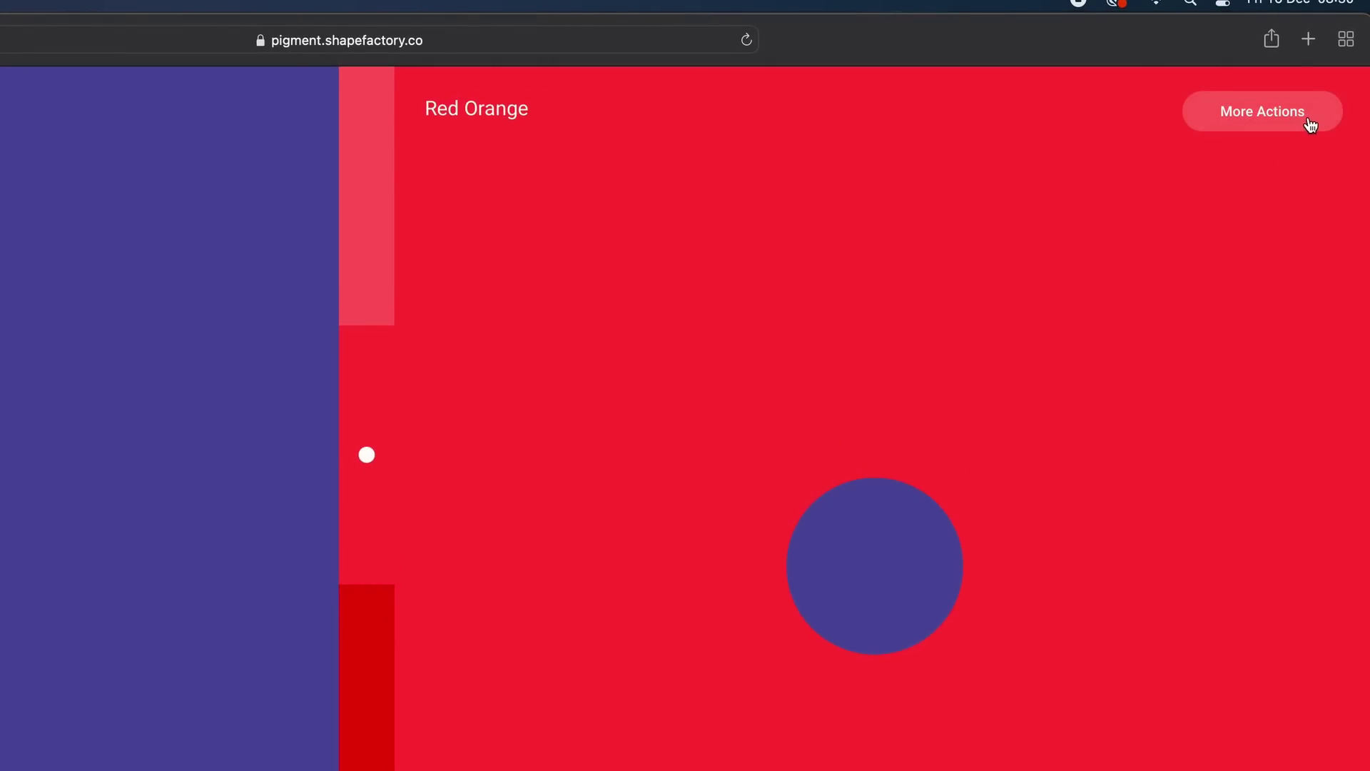
# - Preview the Valhalla and Red Orange pair as duotone 'bike' photos, then return to the pair page
pyautogui.click(1310, 123)
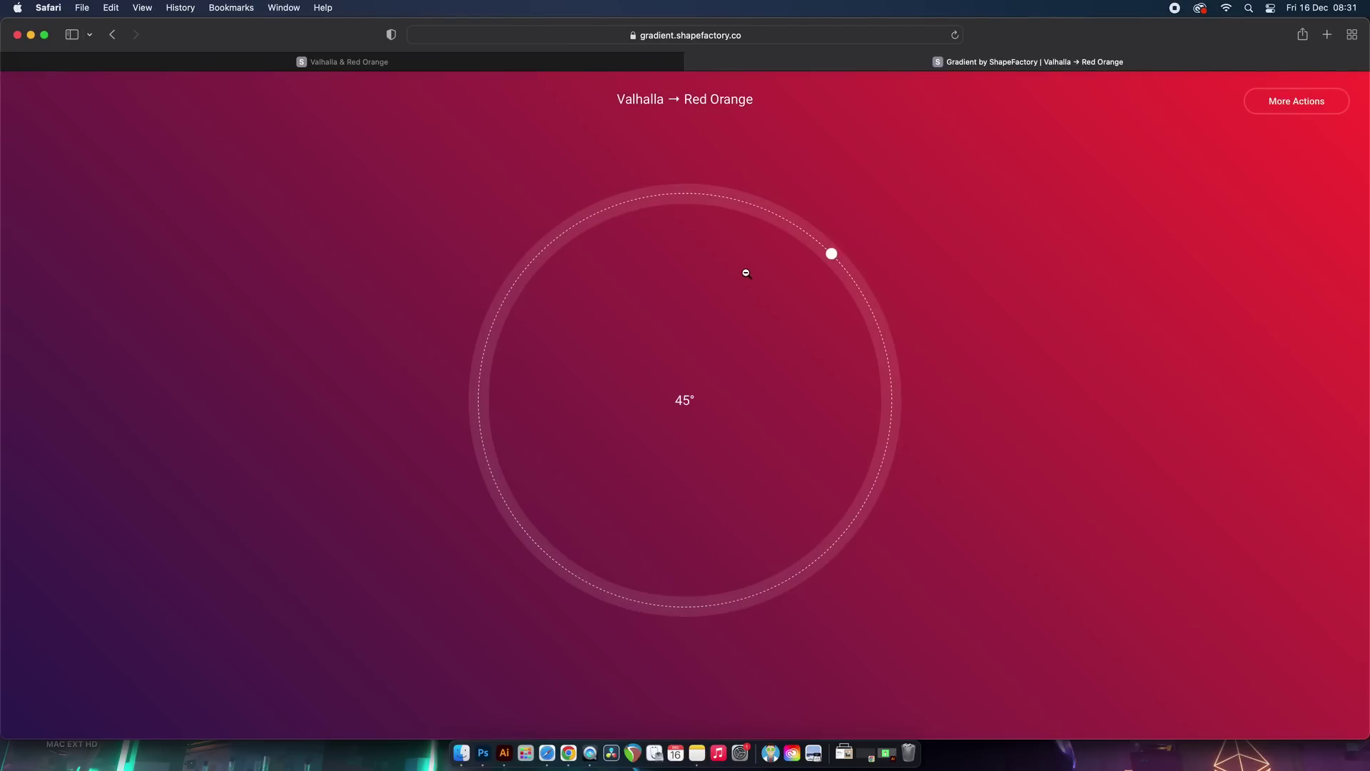
pyautogui.click(512, 68)
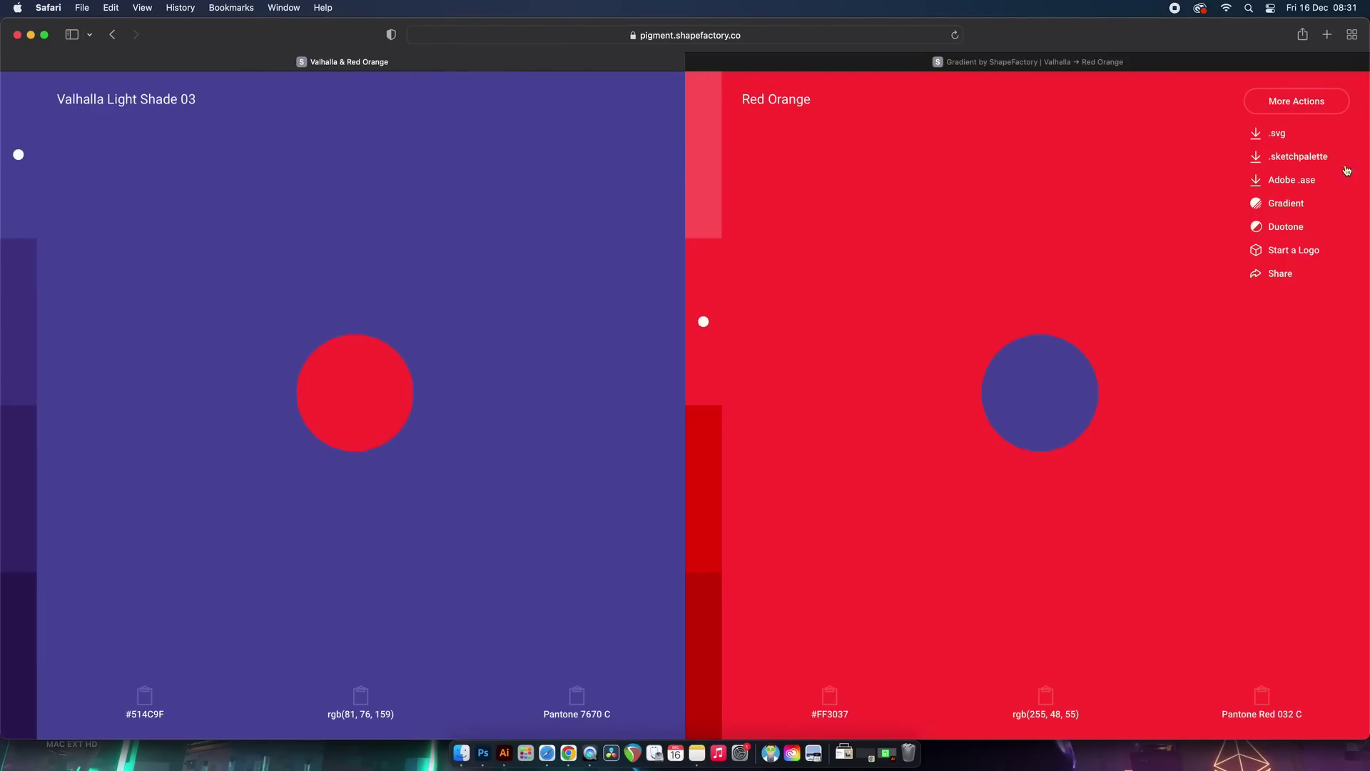
pyautogui.click(1292, 232)
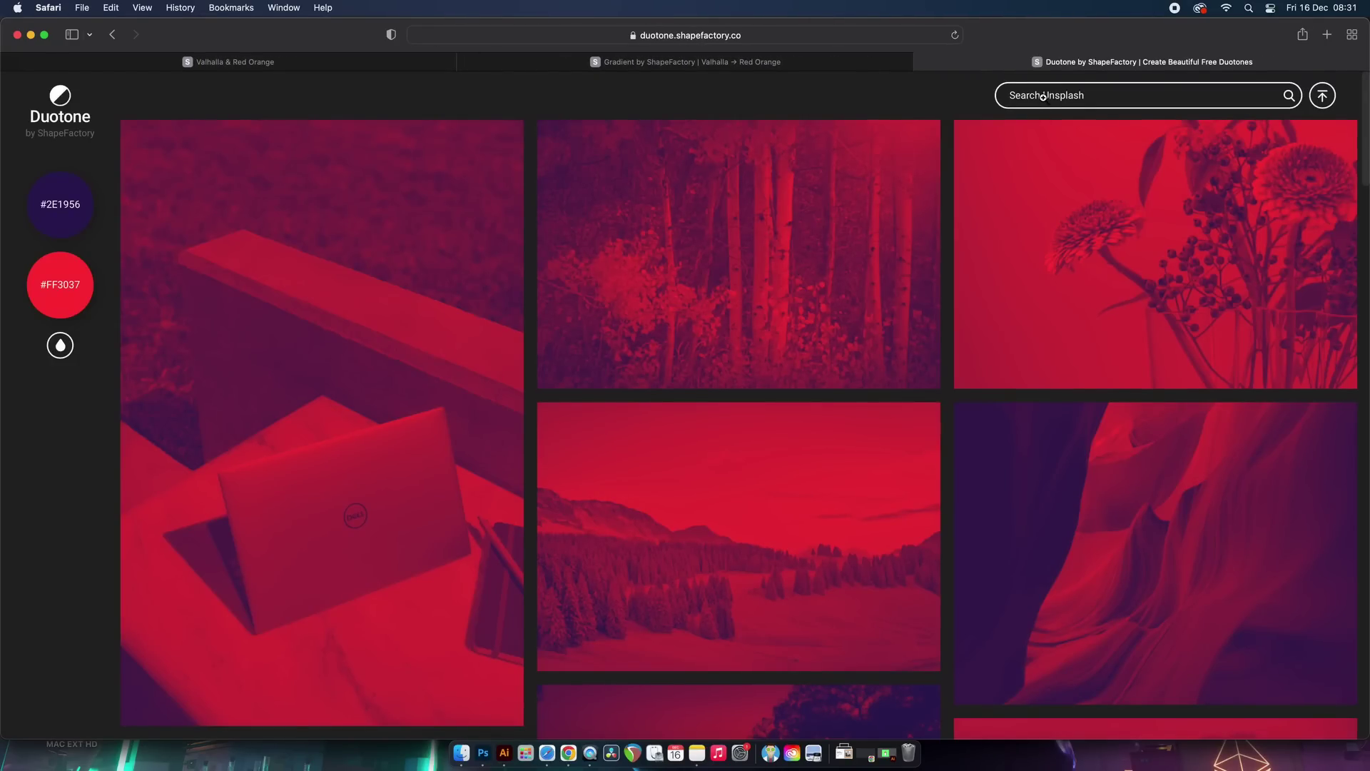
pyautogui.write('bike')
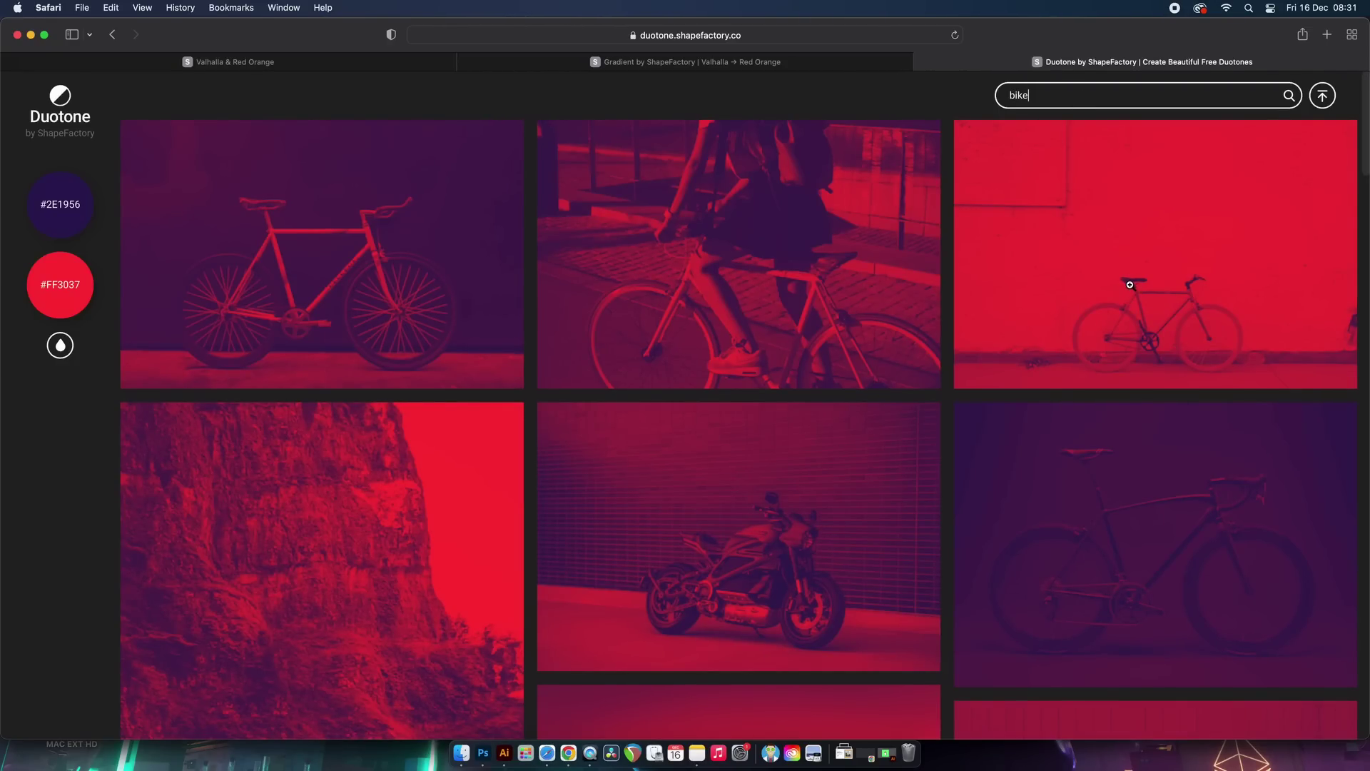
pyautogui.scroll(-10, 1129, 285)
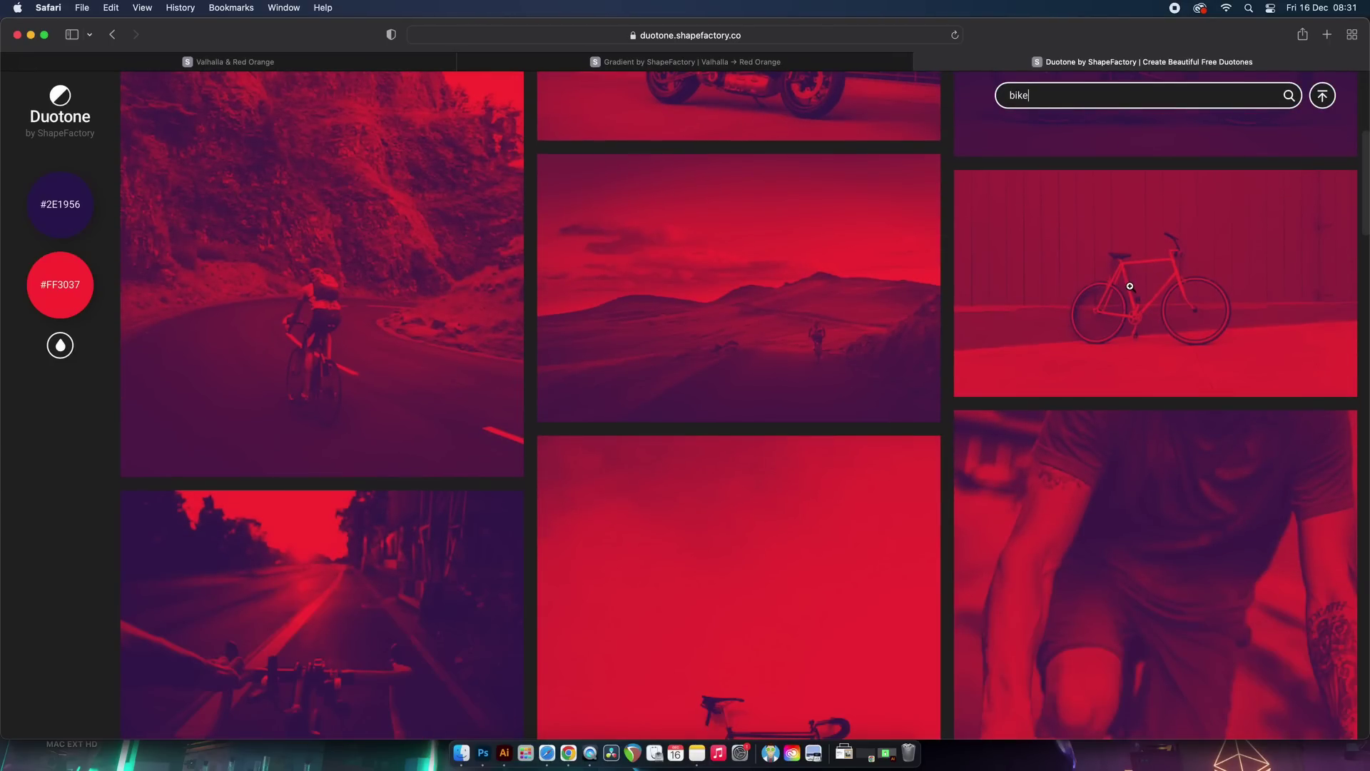
pyautogui.click(432, 62)
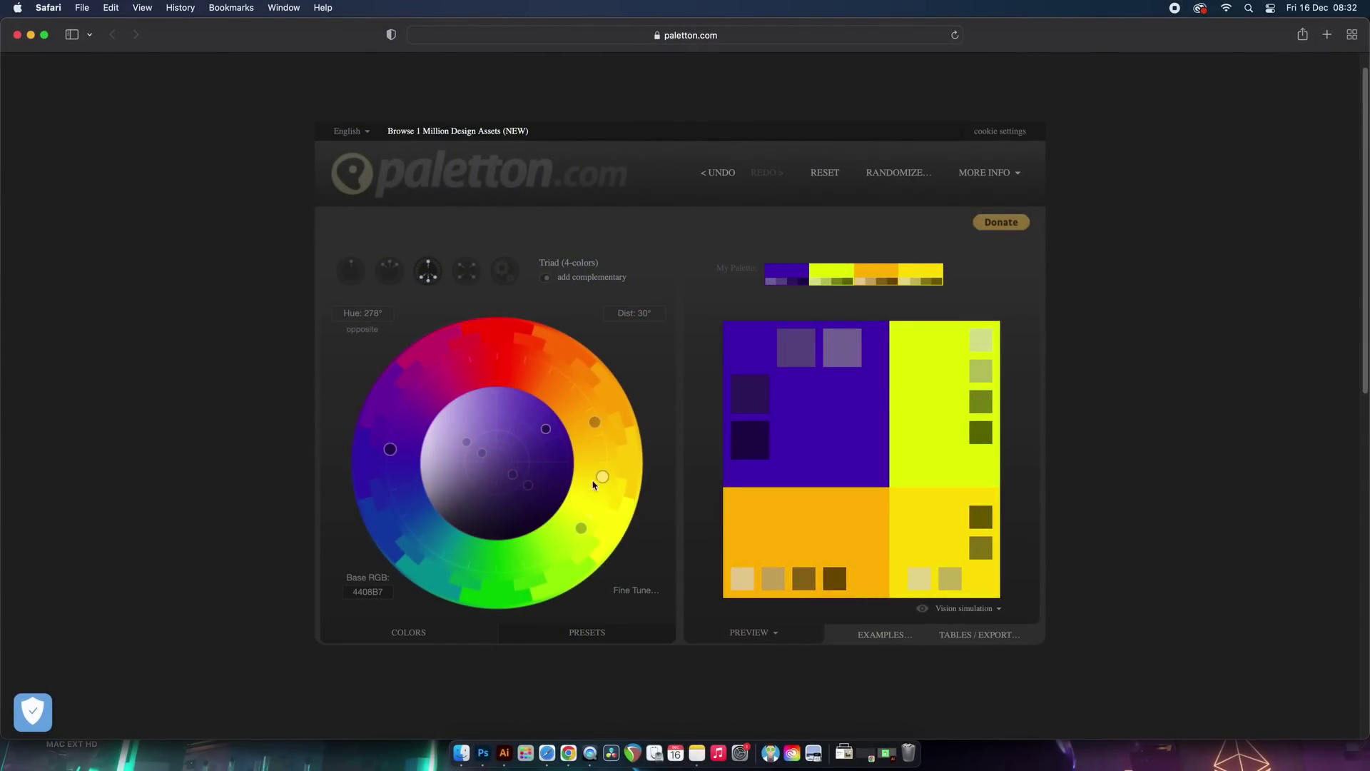
# - Darken the base purple, adjust the triad dot, and settle on a Tetrad scheme (hue 310°, base 6B017E)
pyautogui.moveTo(546, 429); pyautogui.dragTo(521, 481)
pyautogui.moveTo(572, 442); pyautogui.dragTo(556, 589)
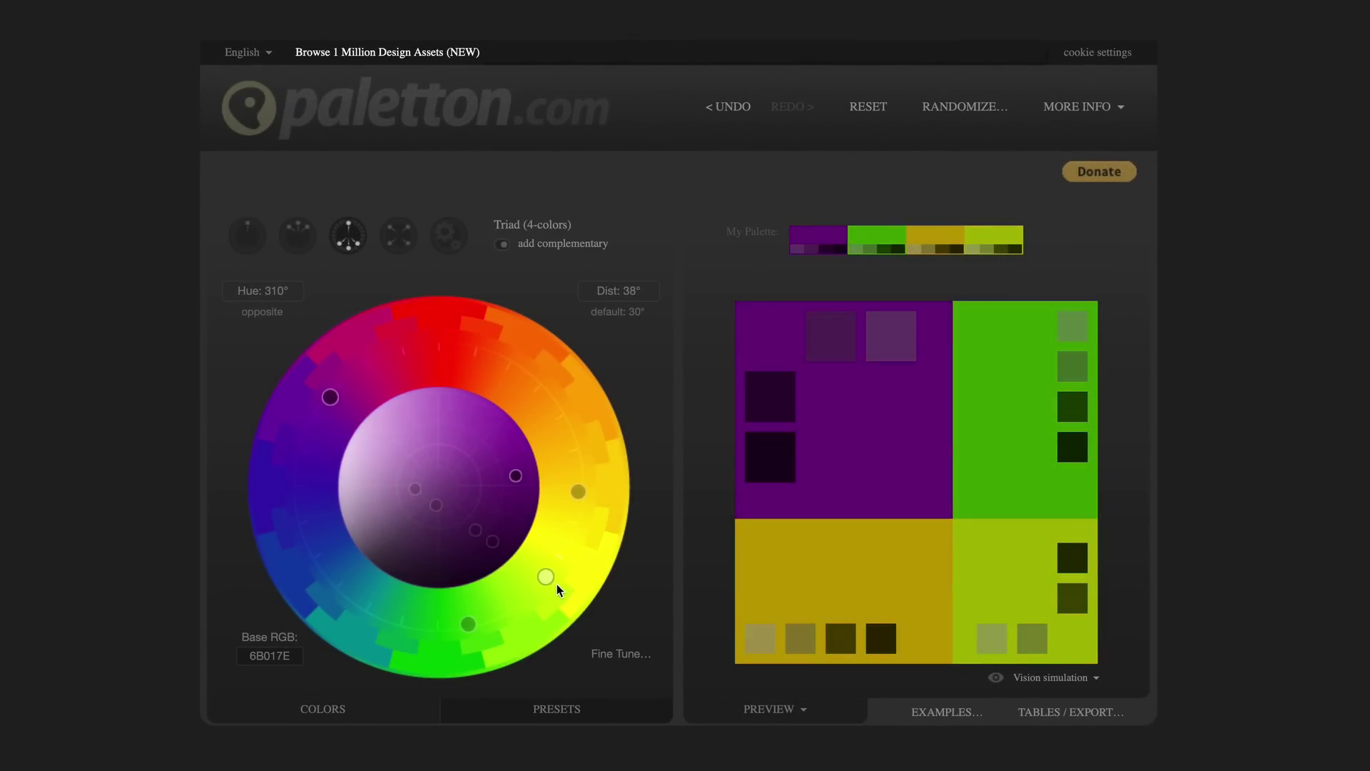
pyautogui.click(248, 239)
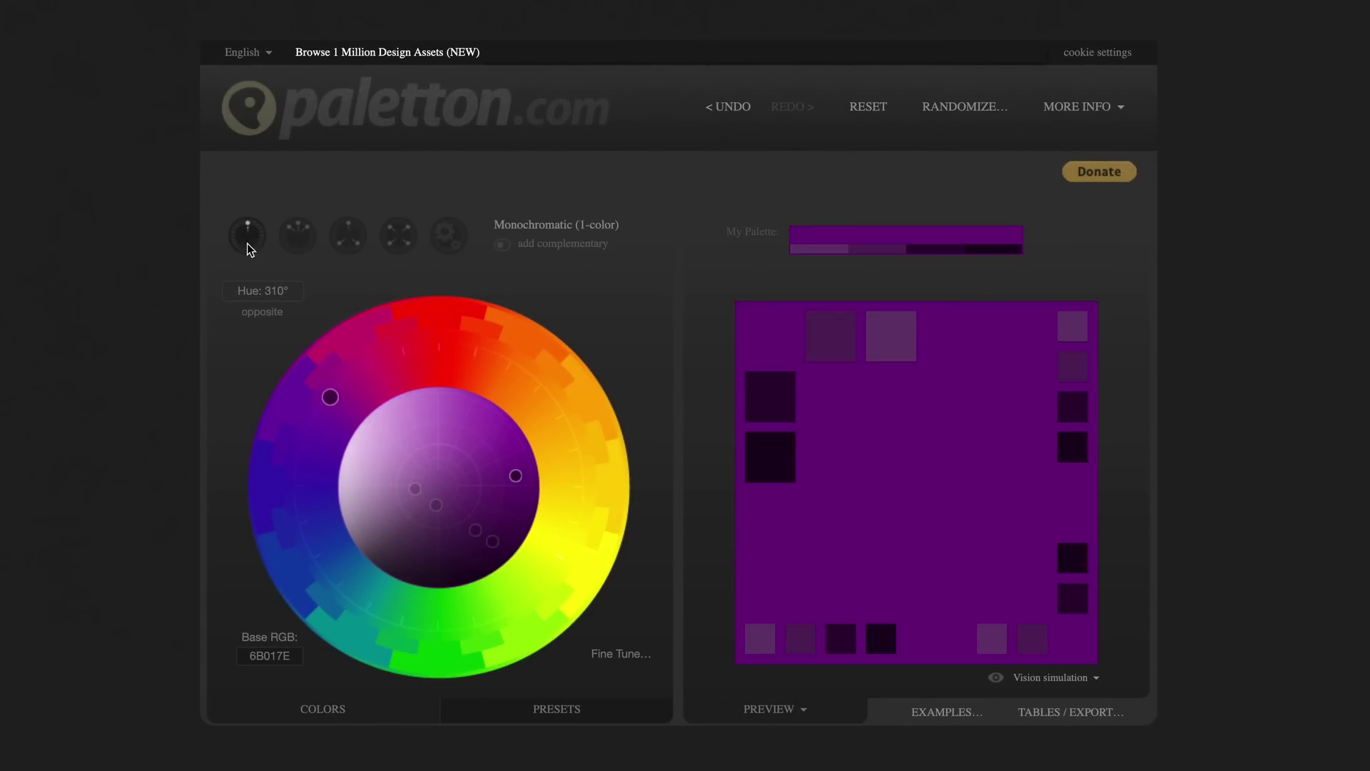
pyautogui.click(297, 249)
pyautogui.click(346, 240)
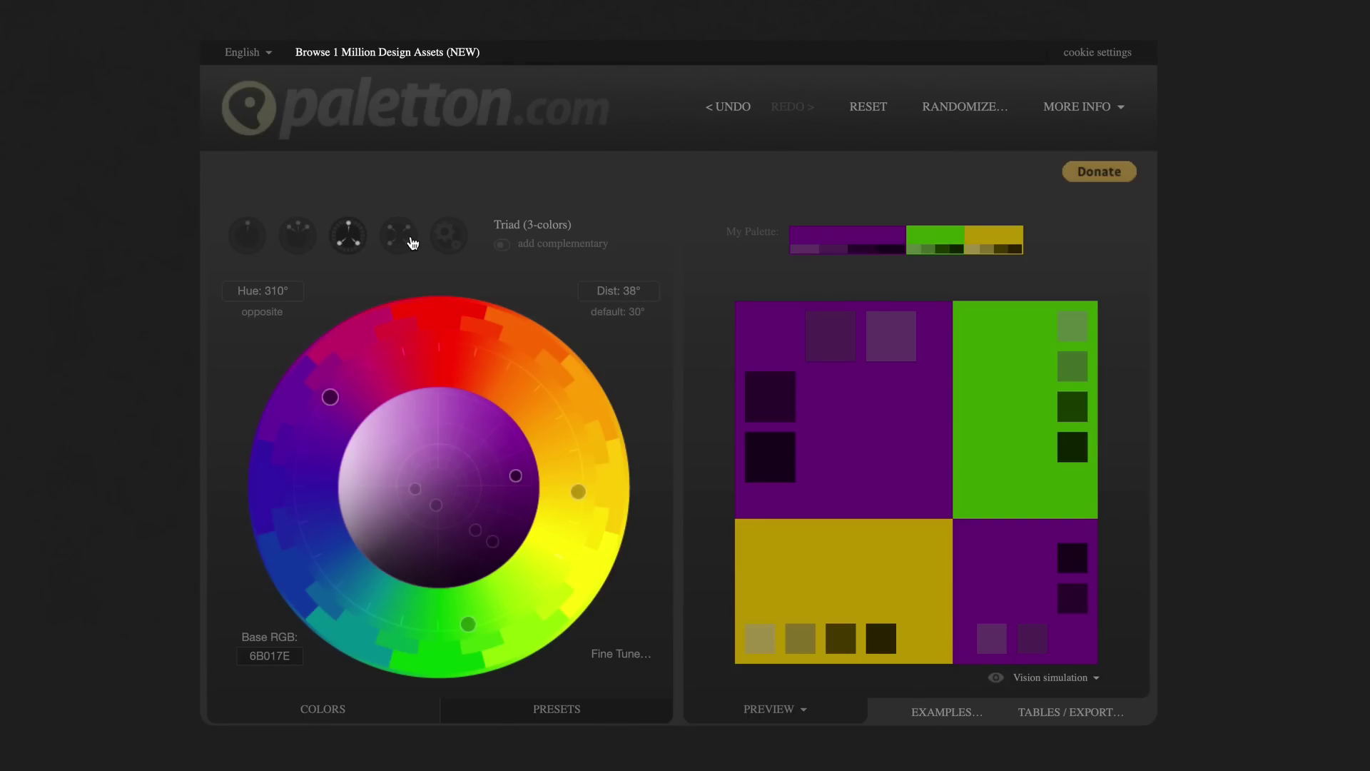
pyautogui.click(412, 243)
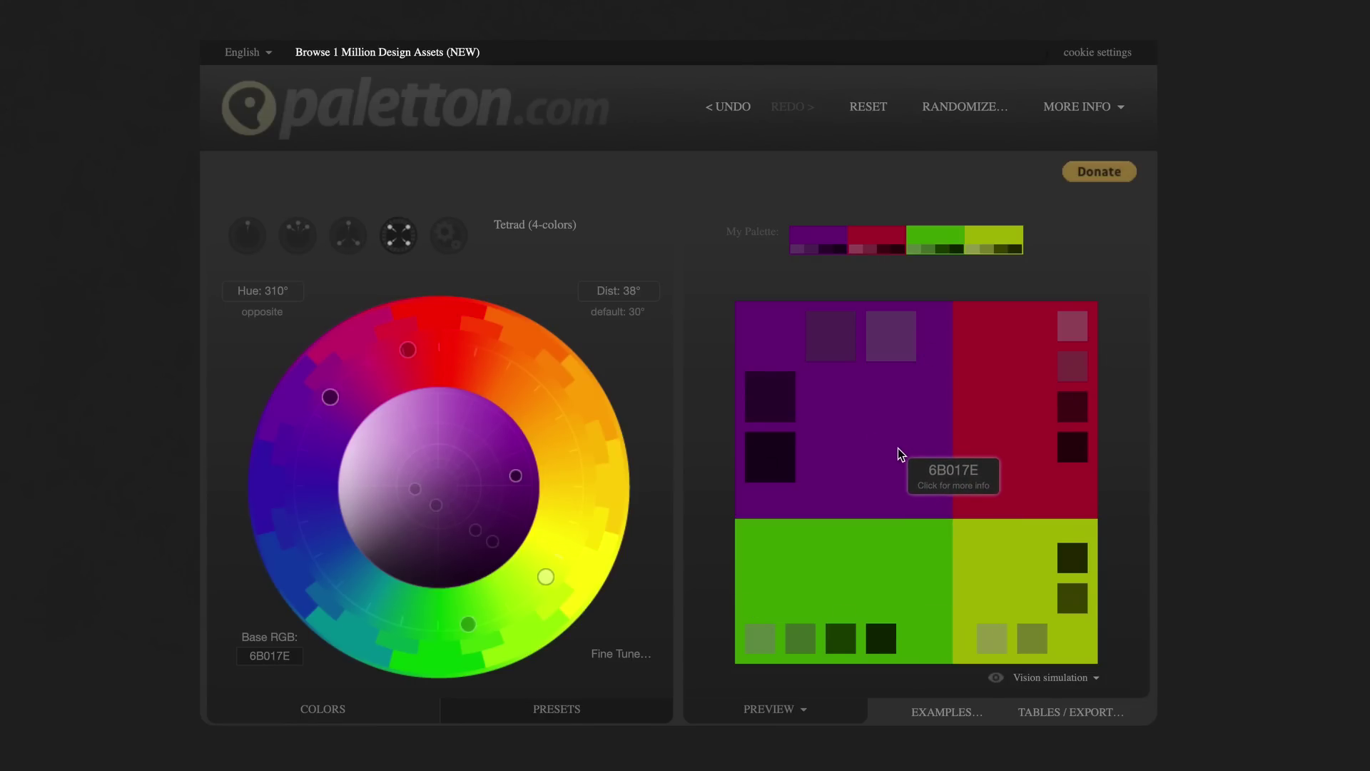
# - Preview the tetrad palette on dark page, positive and negative design layouts, and Bubbling animation
pyautogui.click(947, 712)
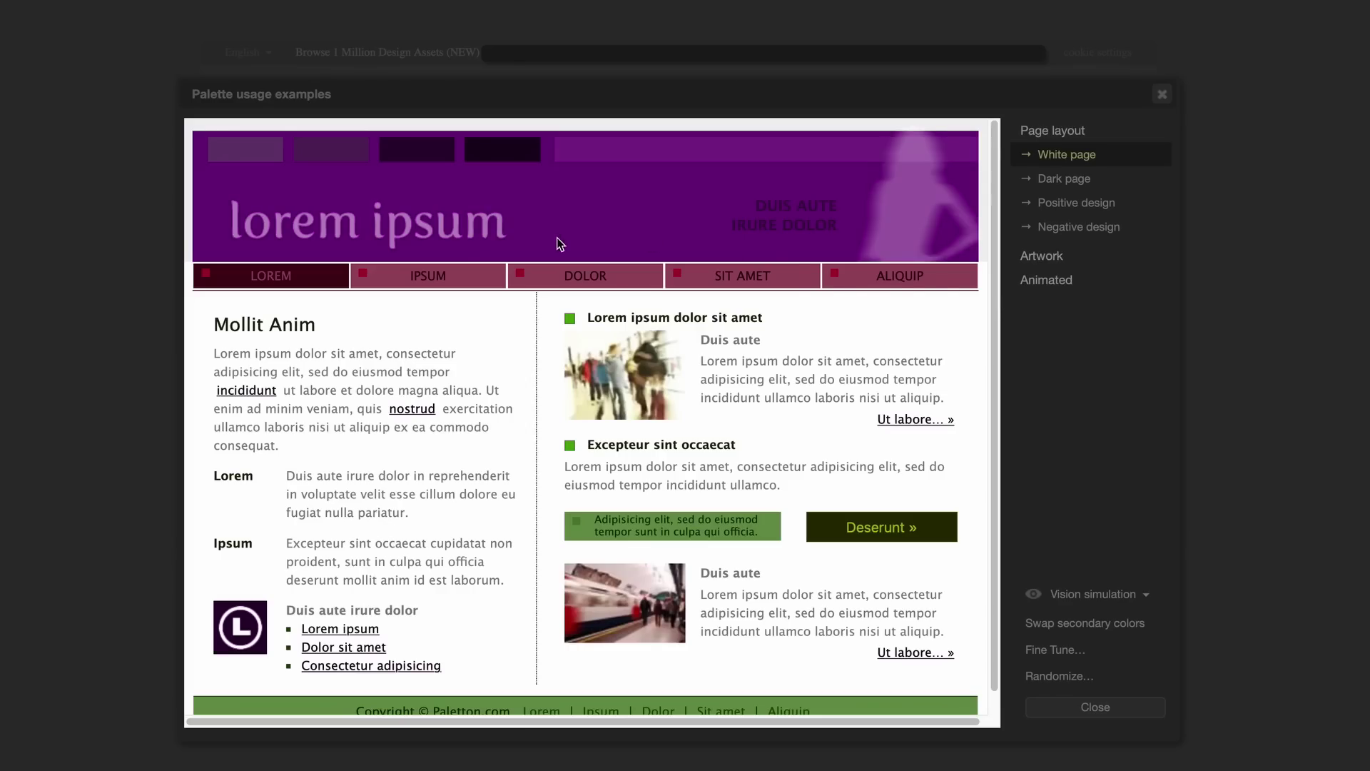
pyautogui.click(1070, 184)
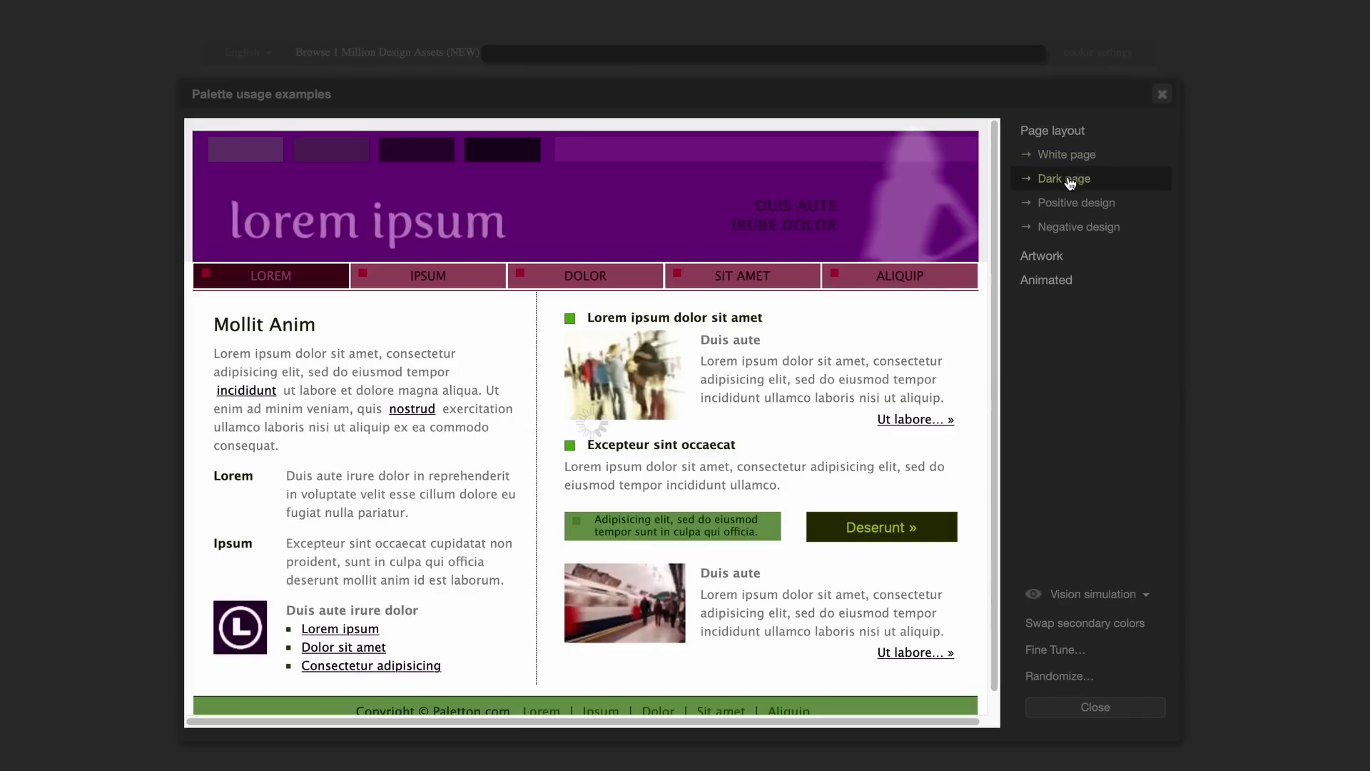
pyautogui.click(1080, 205)
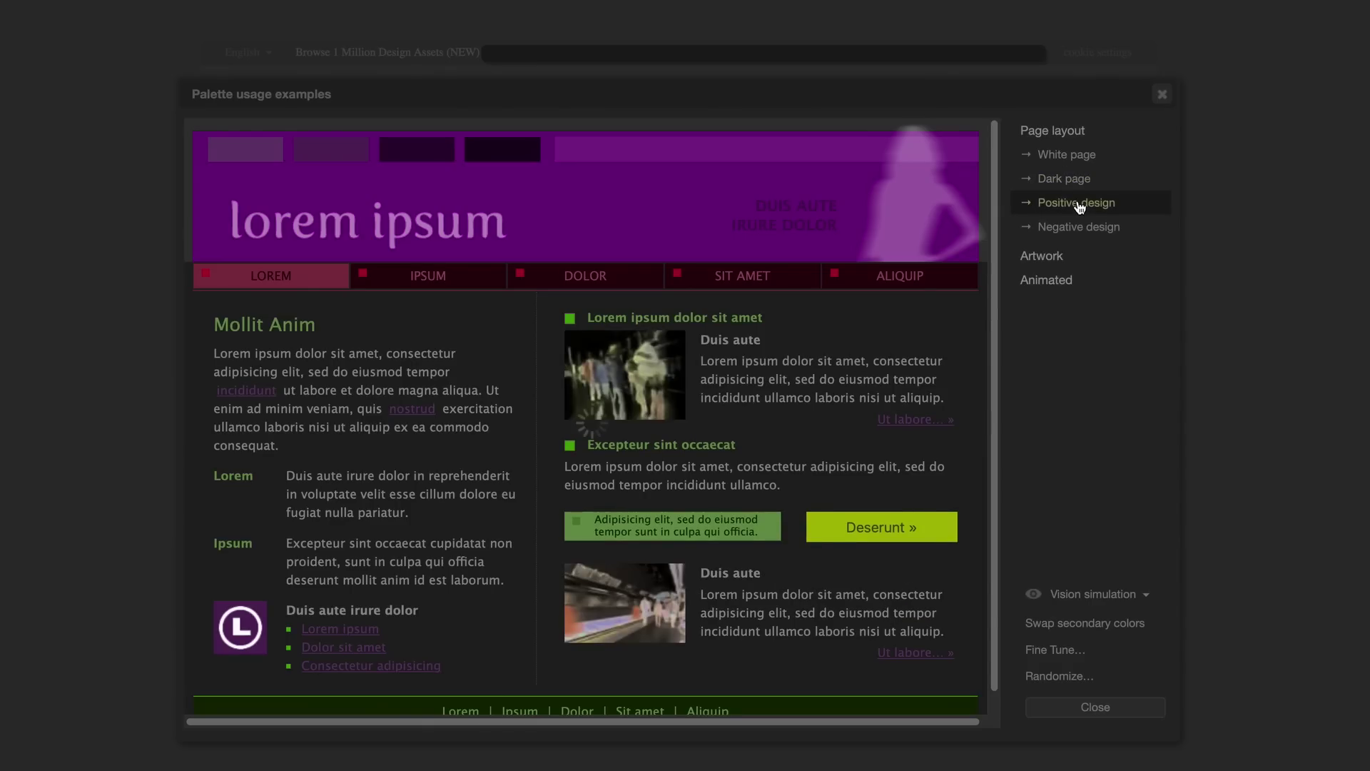
pyautogui.click(1084, 229)
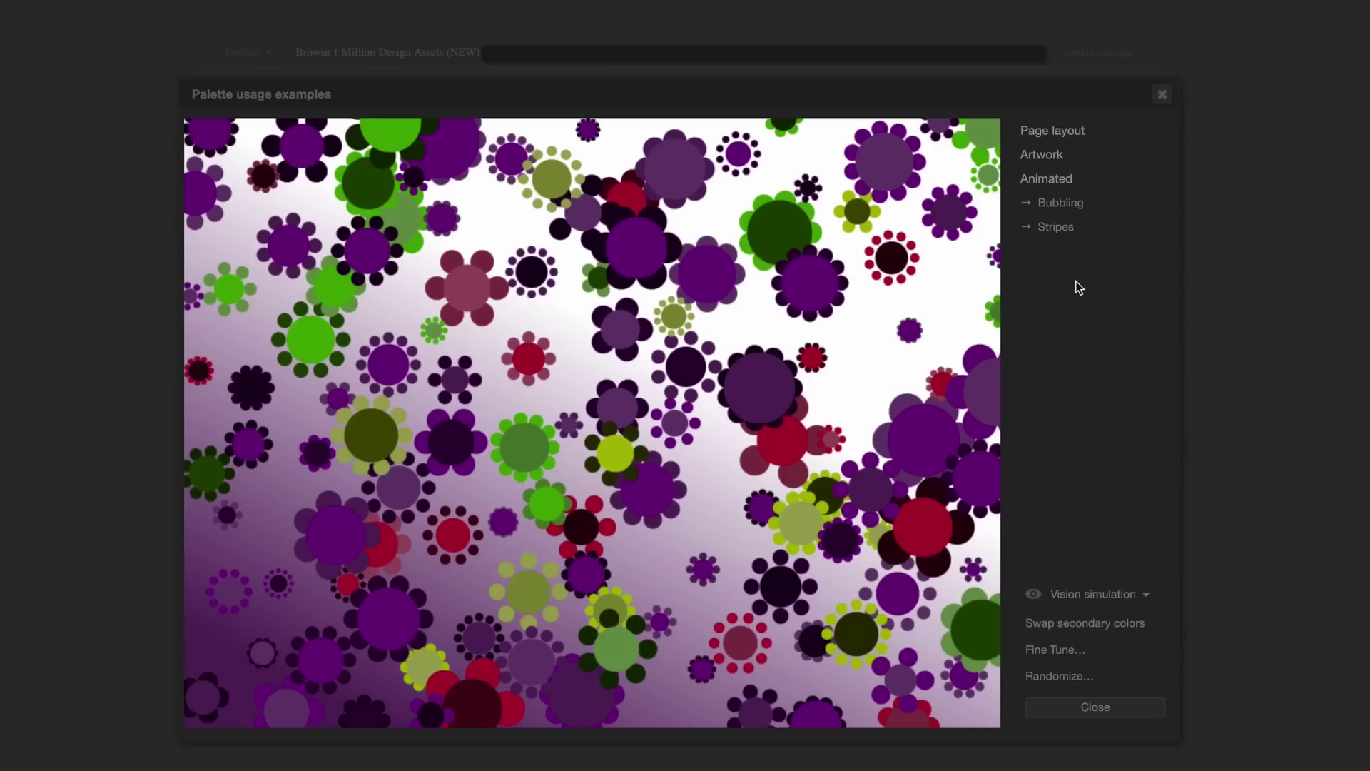
pyautogui.click(1063, 205)
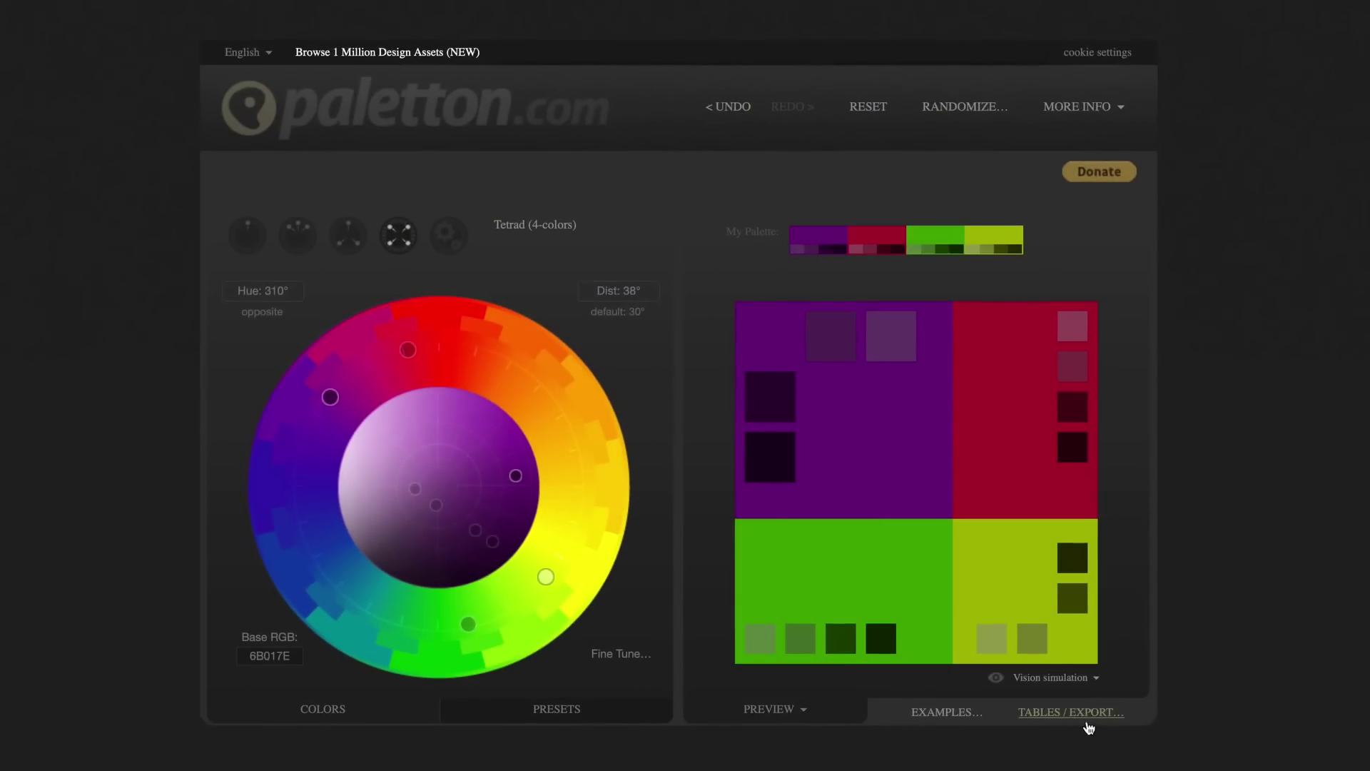
# - Close the Palette usage examples dialog
pyautogui.click(1086, 716)
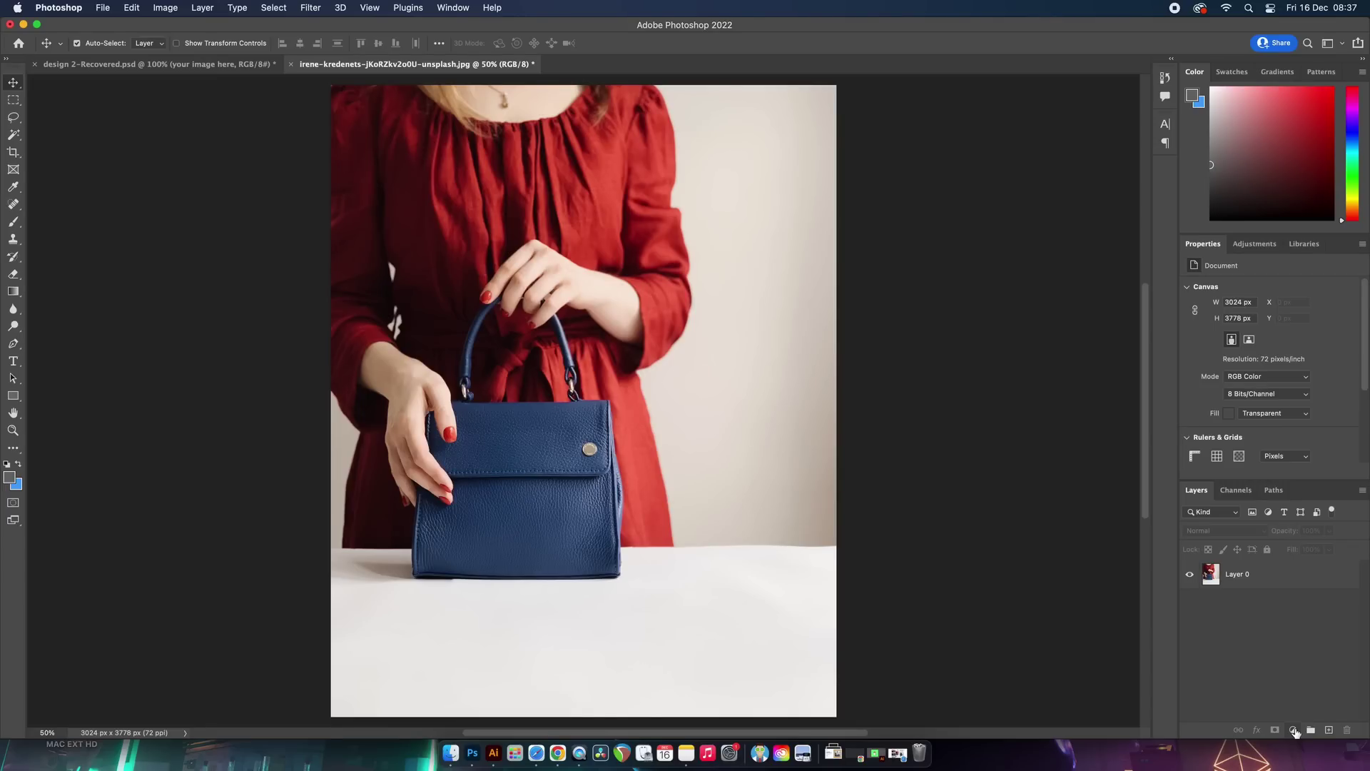
# - Add a Hue/Saturation layer on Blues with Hue -120, Saturation +18 and Lightness +14
pyautogui.click(1294, 731)
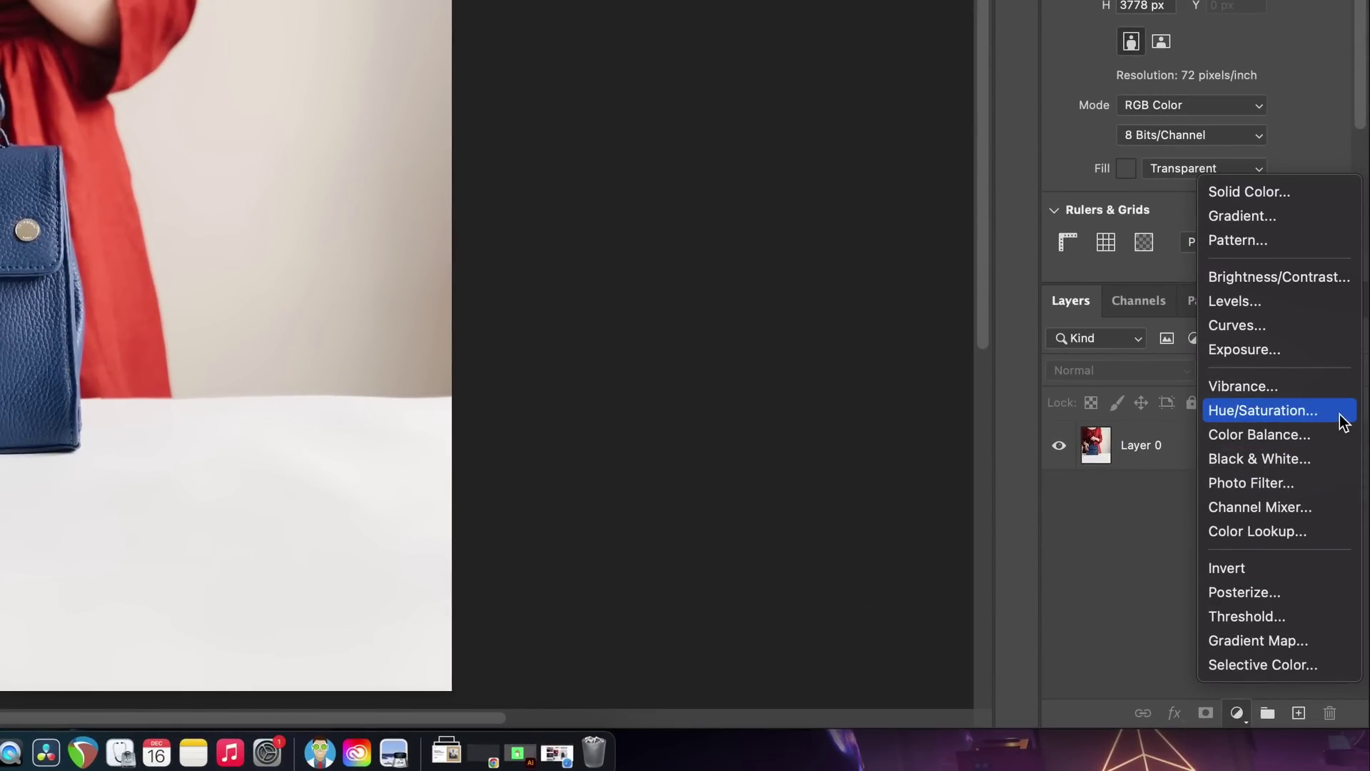
pyautogui.click(1336, 416)
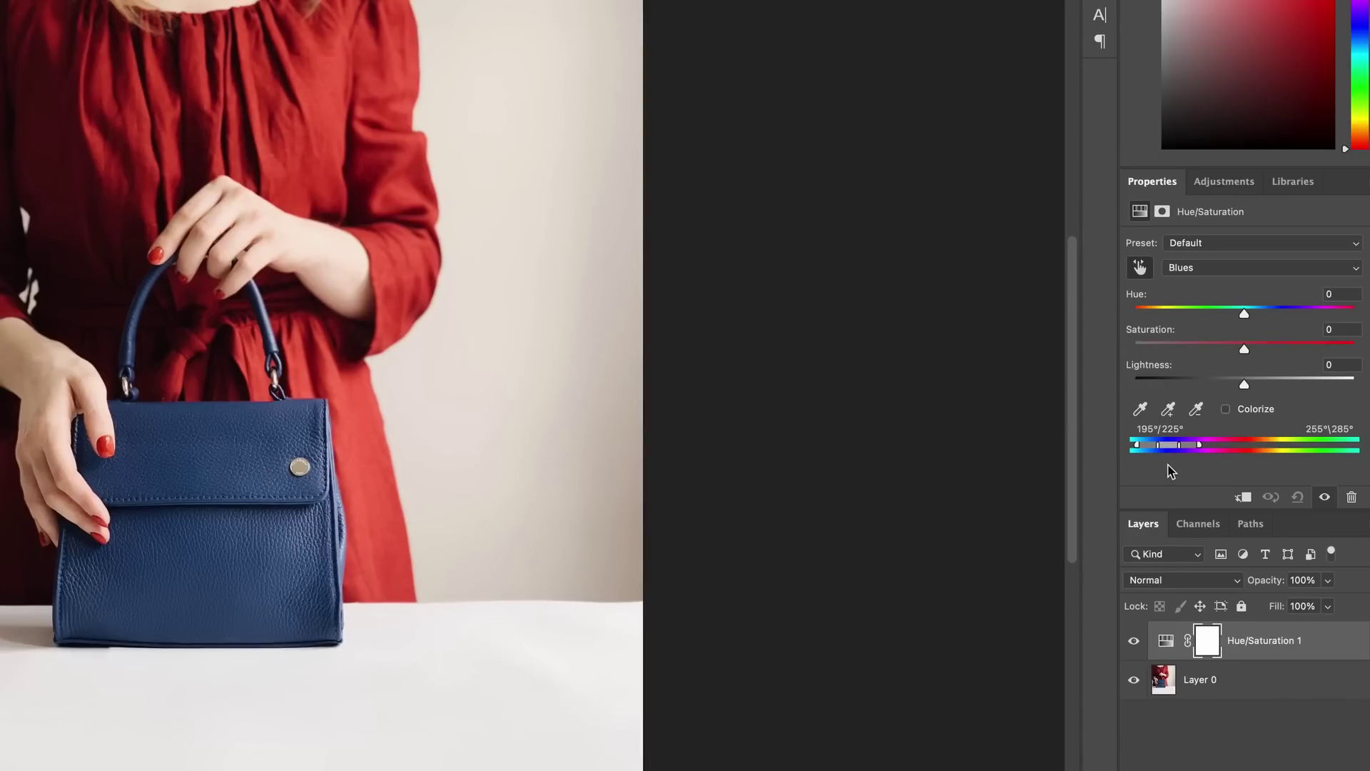
pyautogui.moveTo(1138, 450); pyautogui.dragTo(1208, 448)
pyautogui.click(1245, 314)
pyautogui.moveTo(1244, 314); pyautogui.dragTo(1159, 314)
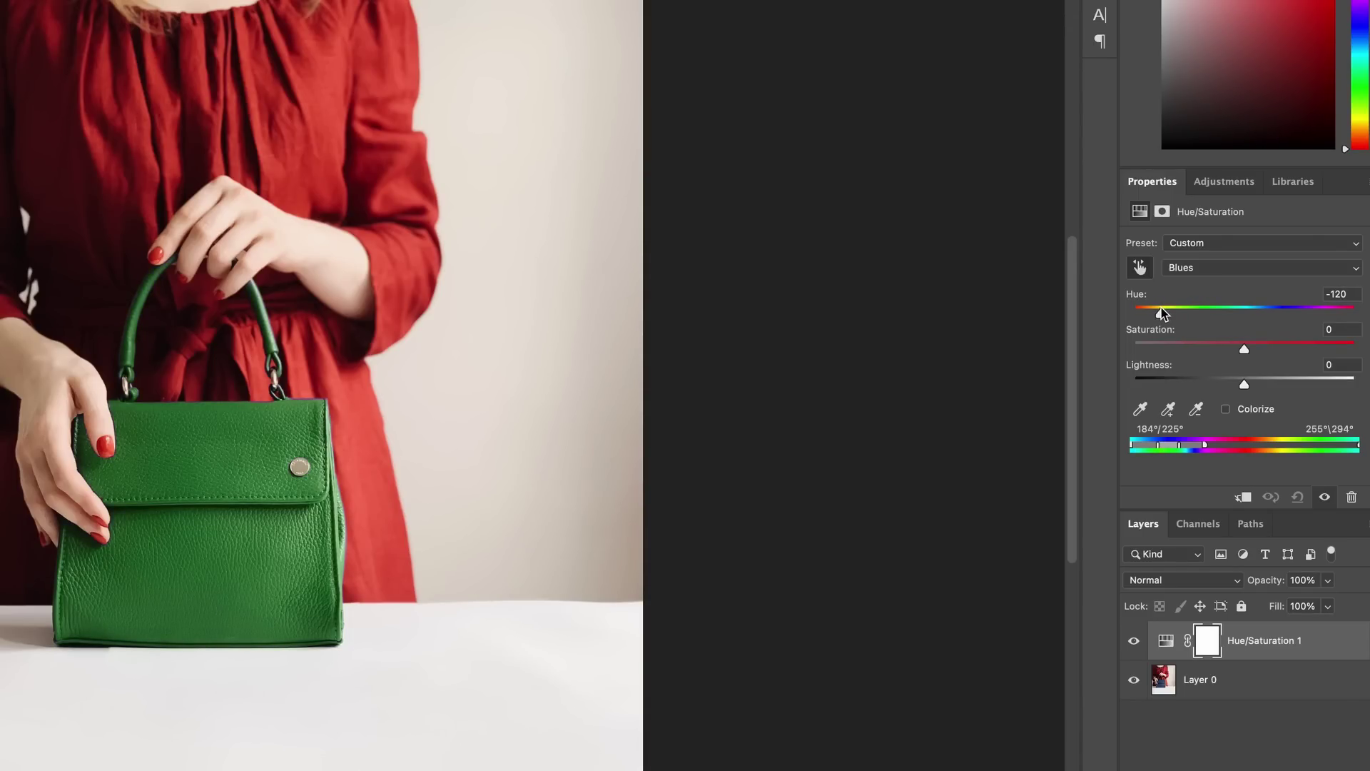
pyautogui.moveTo(1244, 386); pyautogui.dragTo(1261, 349)
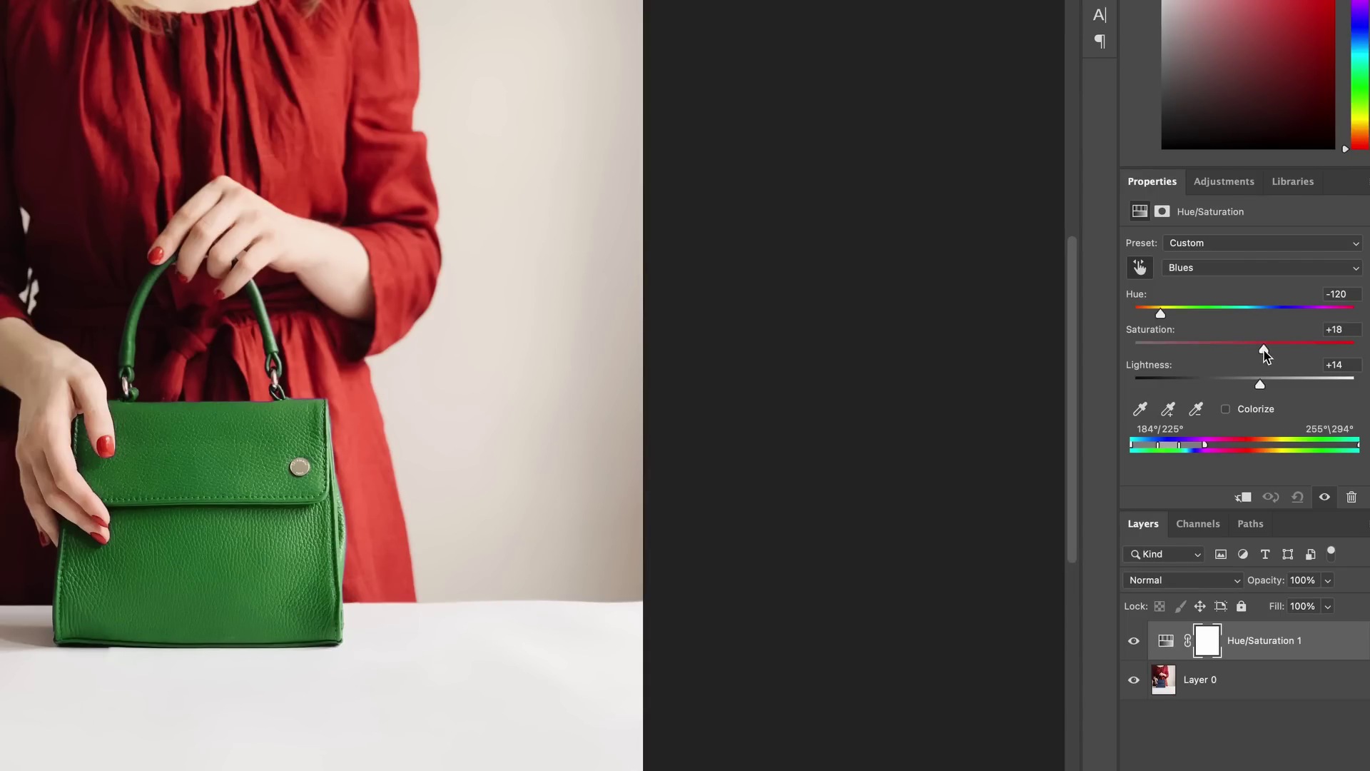